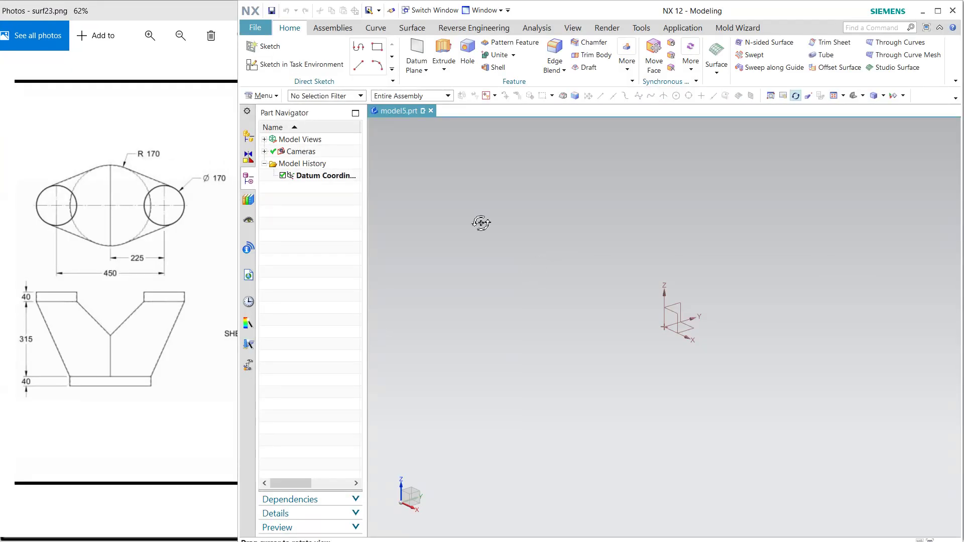
Start a new sketch with Sketch in Task Environment on the Home tab
left_click(294, 64)
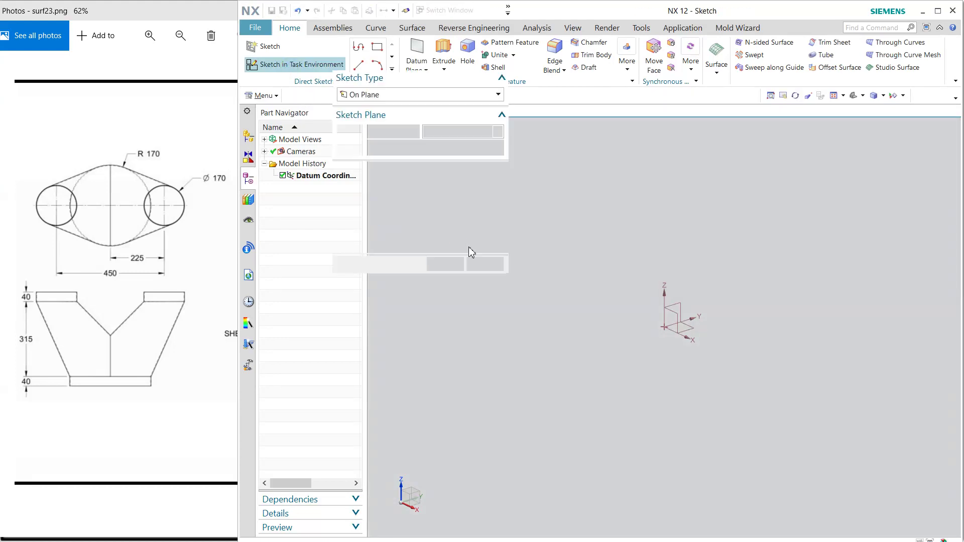
On the XY plane, draw a 340 mm diameter circle centred on the origin and finish the sketch
left_click(694, 333)
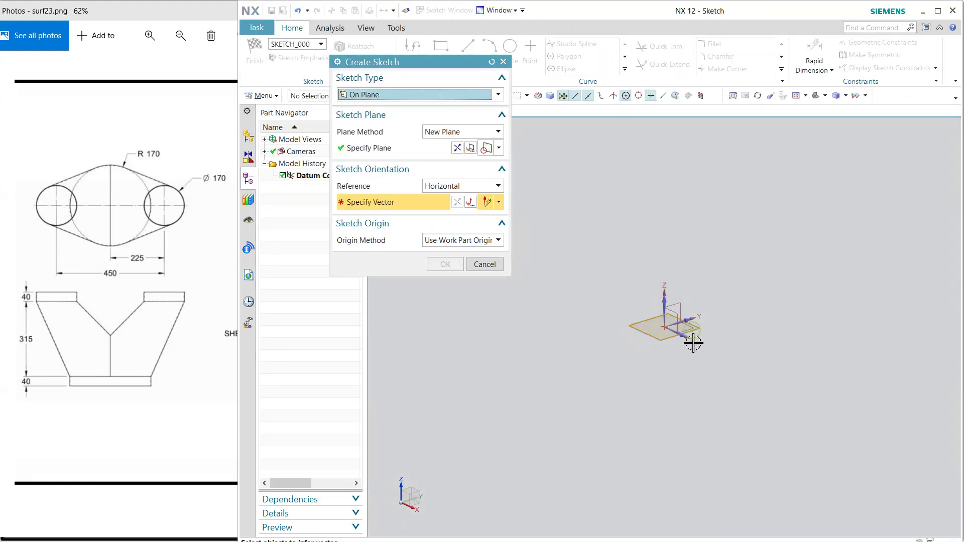
left_click(446, 265)
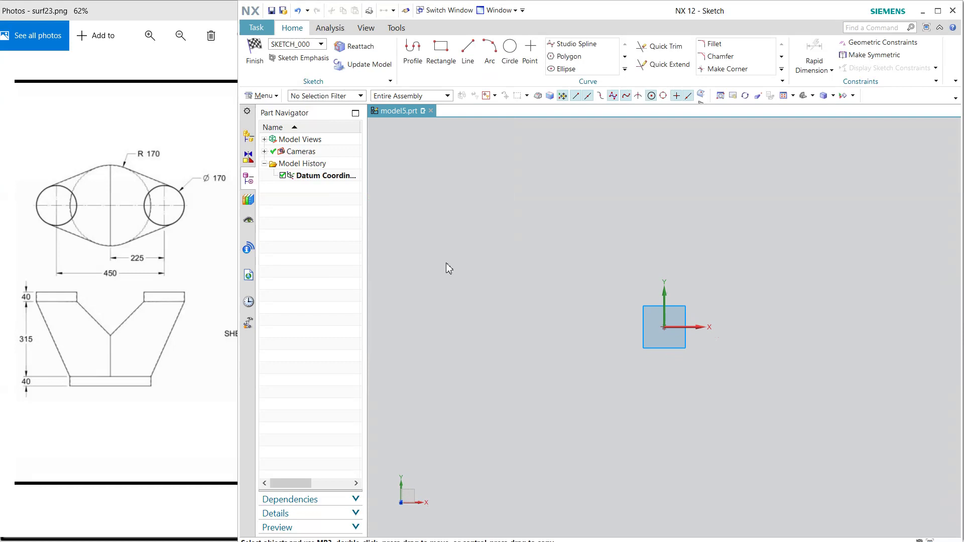
left_click(510, 48)
left_click(664, 328)
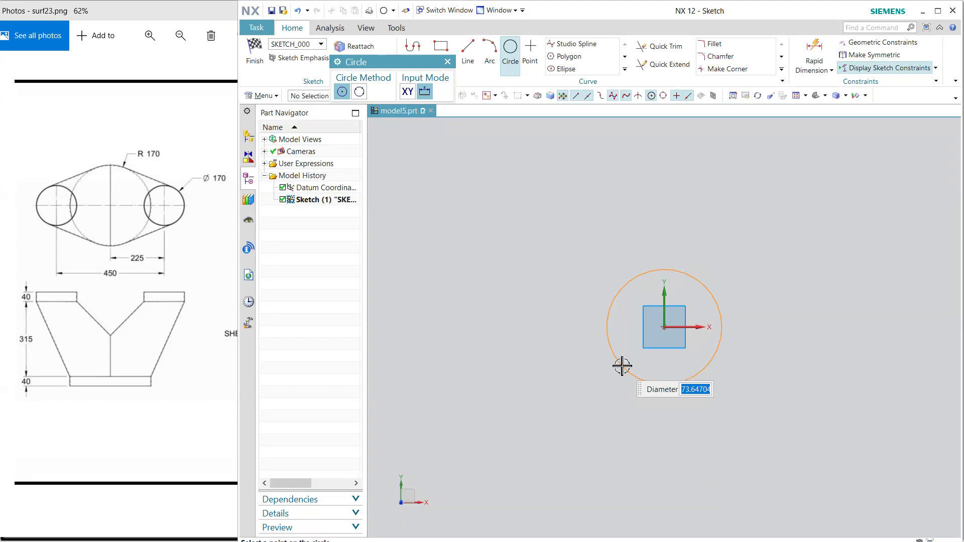
type("340")
key("Return")
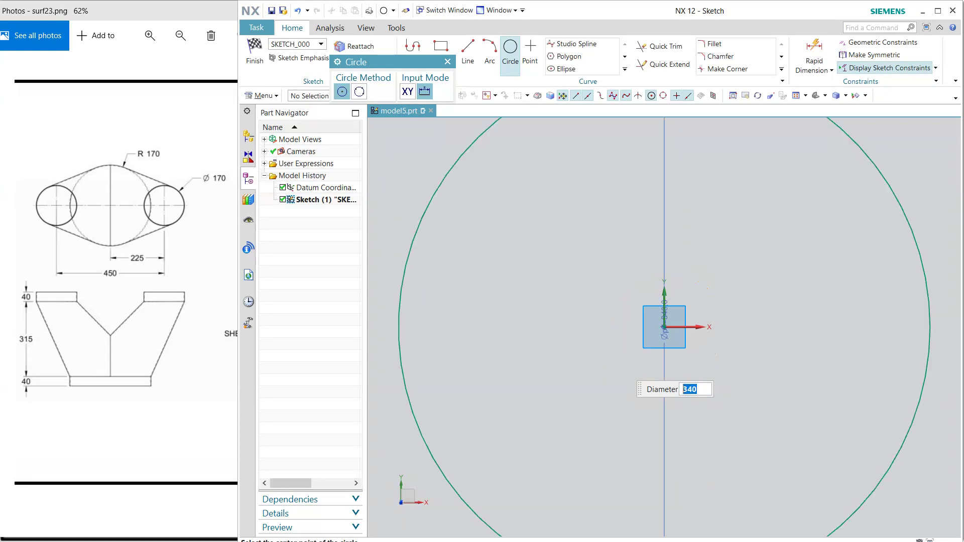
key("Escape")
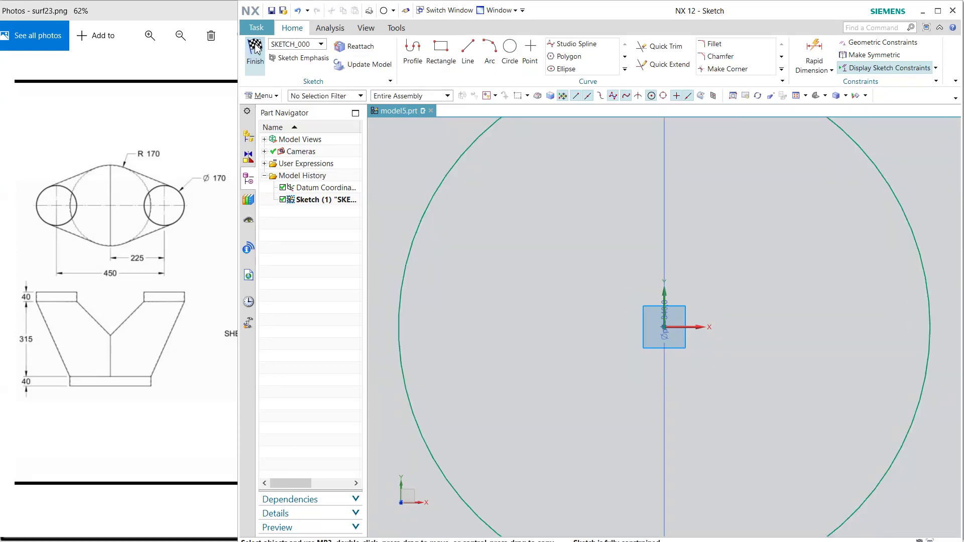
left_click(254, 55)
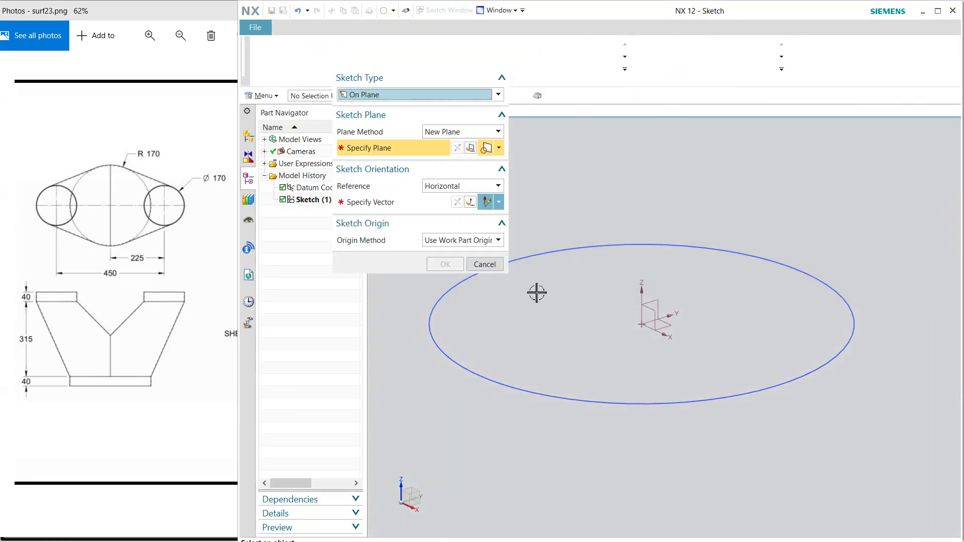
Cancel the extra sketch and create a datum plane 355 mm above the XY plane
middle_click_drag(598, 293, 578, 302)
left_click(490, 266)
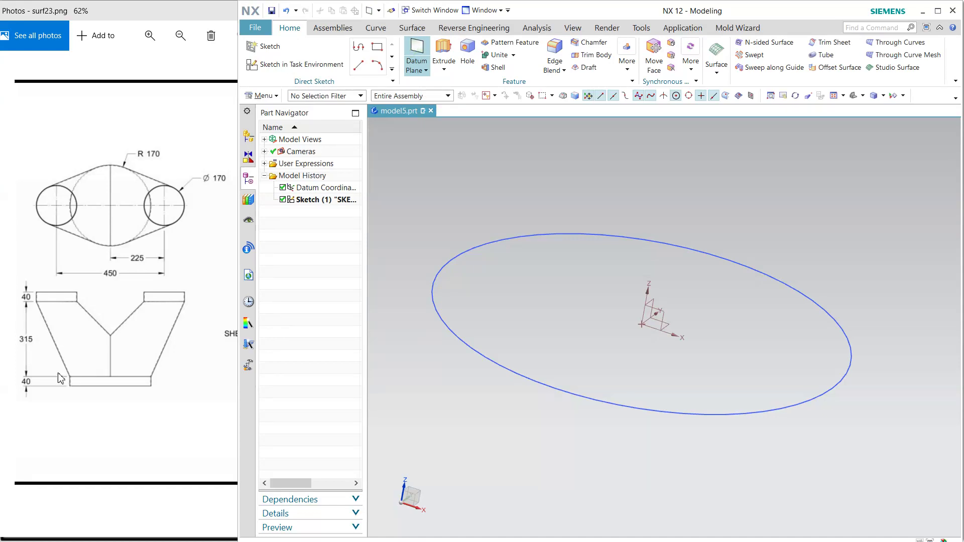
left_click(417, 55)
left_click(668, 327)
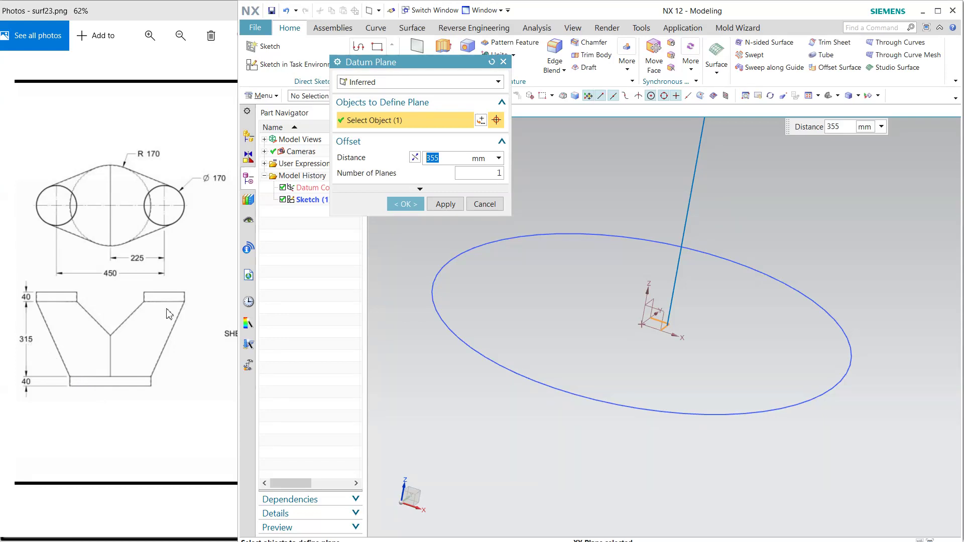
left_click(409, 210)
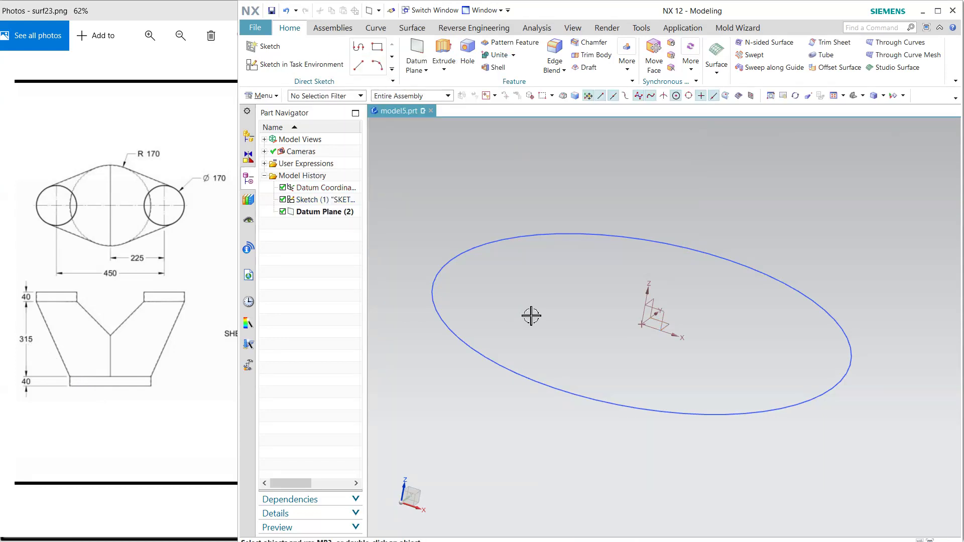
scroll(530, 315, "down", 3)
Start a sketch on Datum Plane (2) and draw two 170 mm diameter circles
left_click(296, 64)
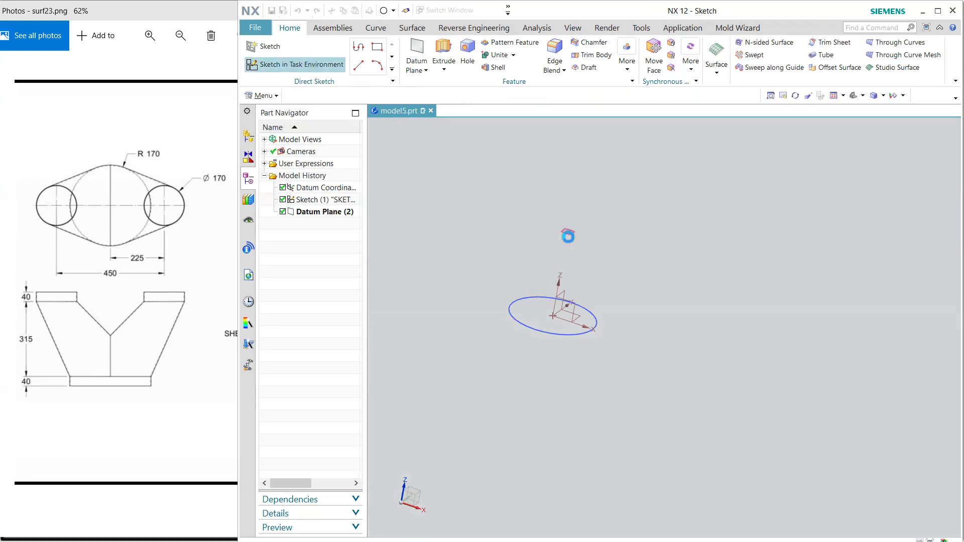
left_click(570, 234)
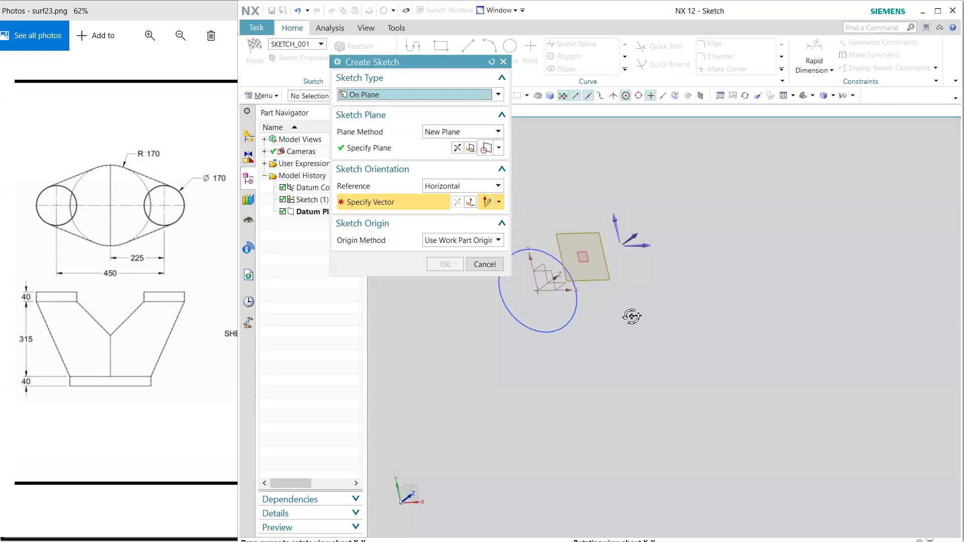
left_click(681, 238)
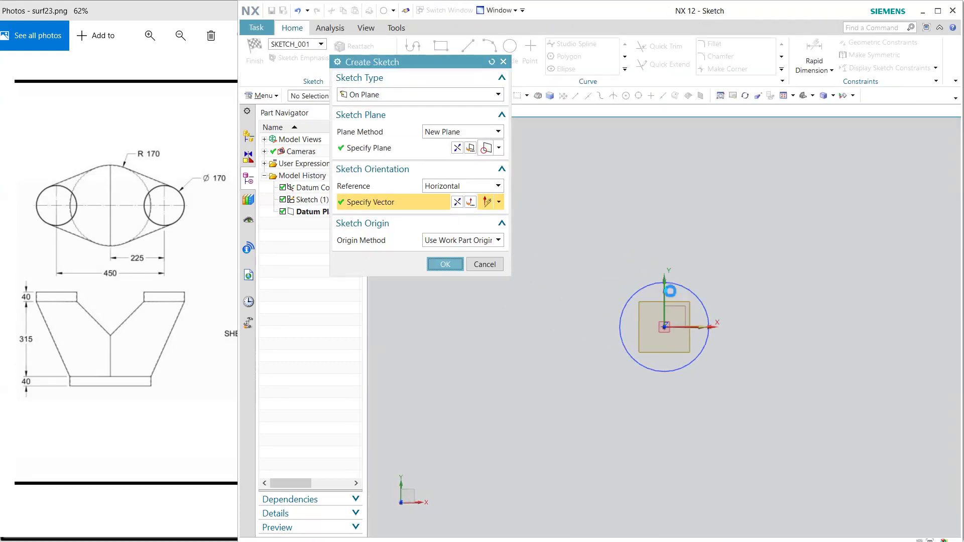
middle_click(706, 344)
left_click(508, 56)
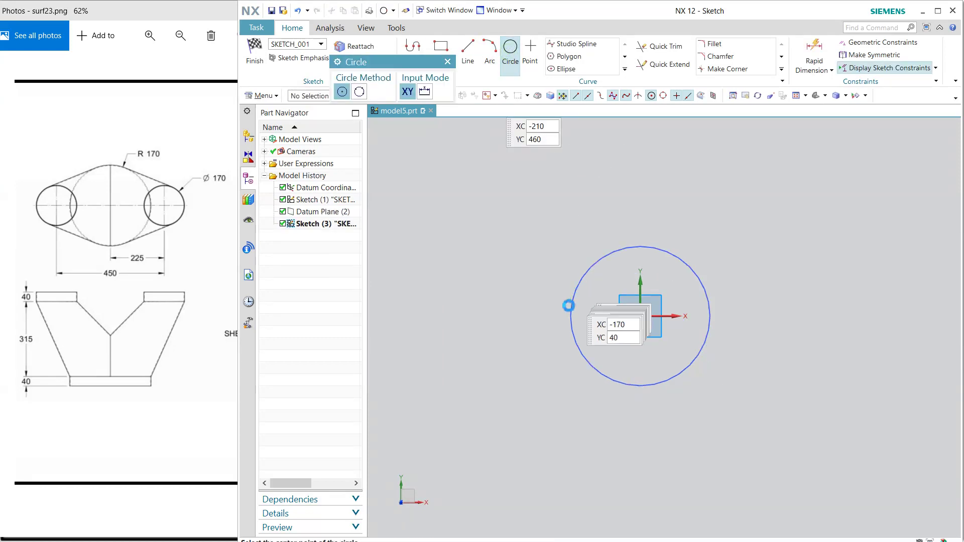
left_click(540, 322)
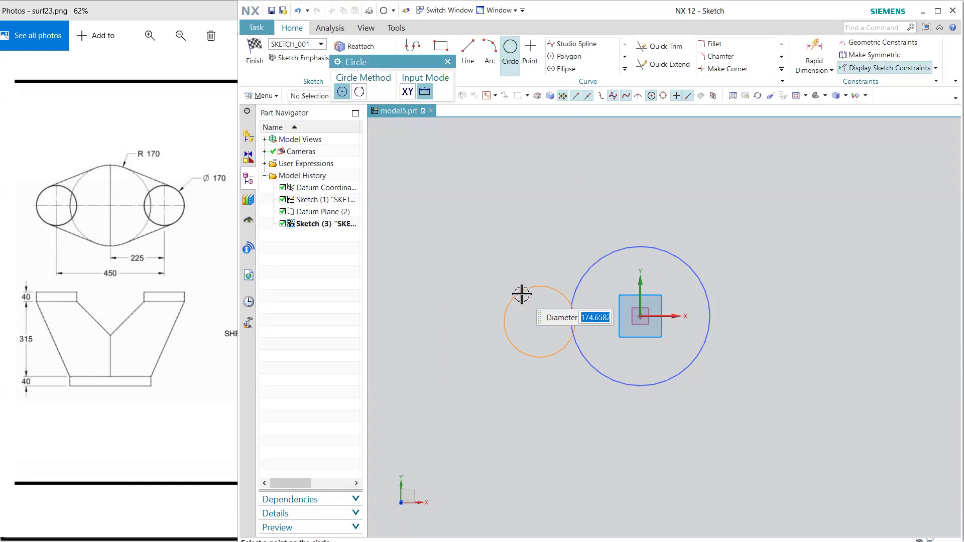
type("170")
key("Return")
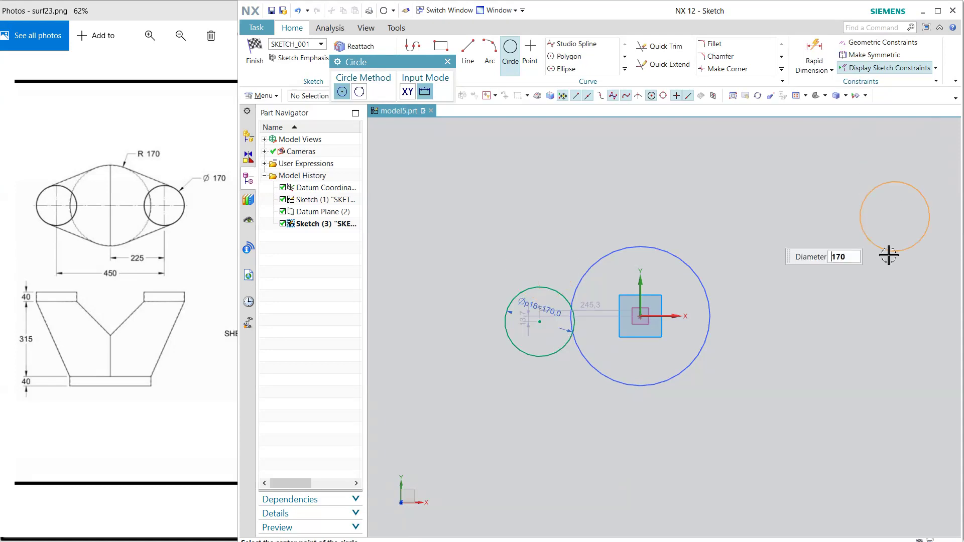
left_click(748, 322)
key("Escape")
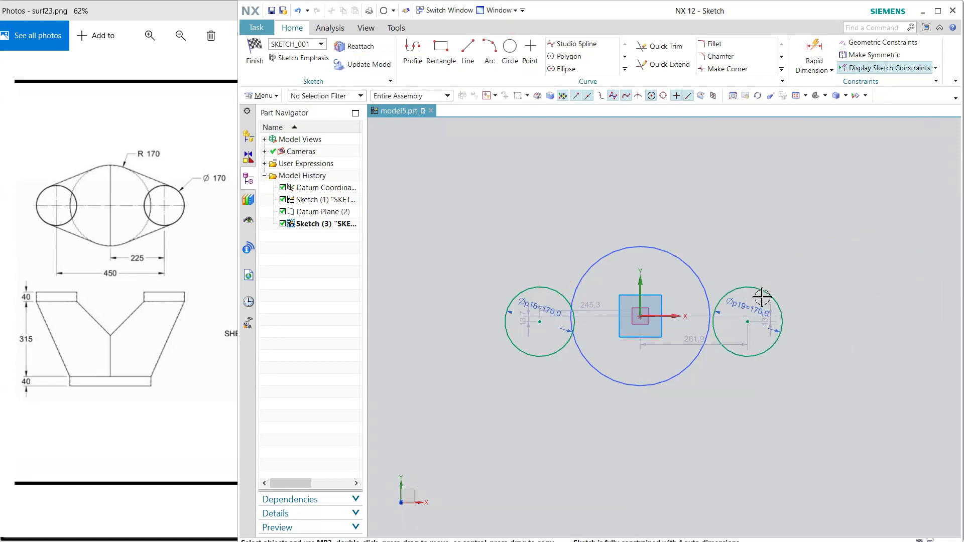
Align the circle centres horizontally with the origin, dimension each 225 mm away, and finish
left_click(641, 316)
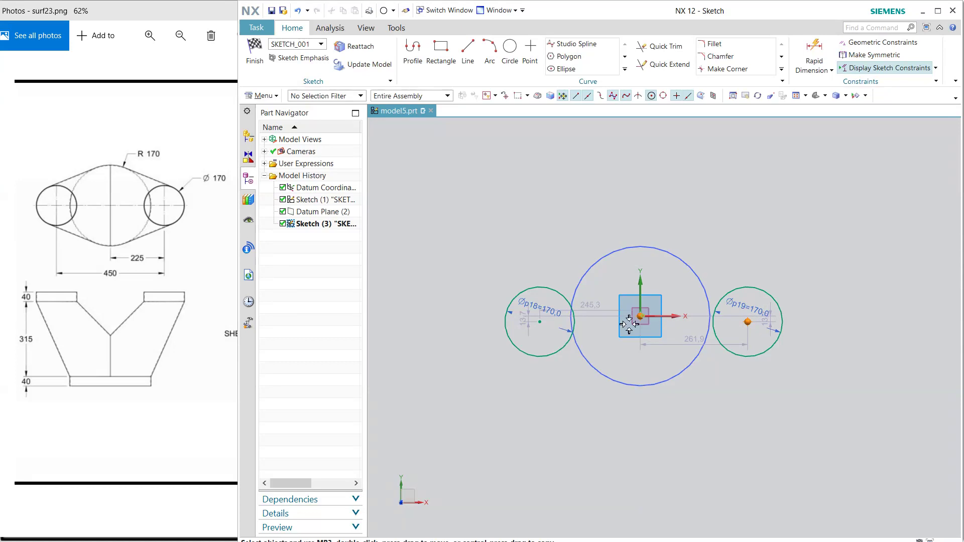
left_click(540, 322)
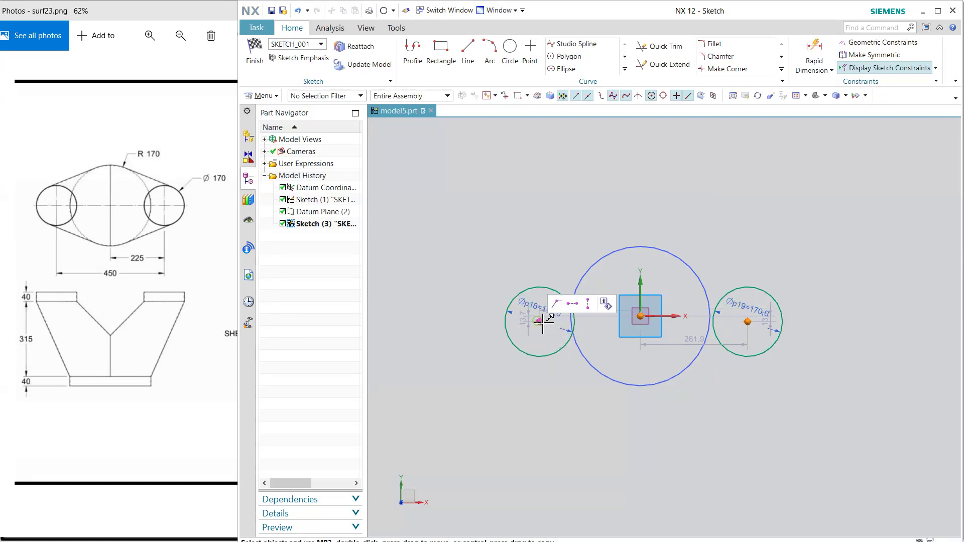
left_click(572, 303)
left_click(694, 305)
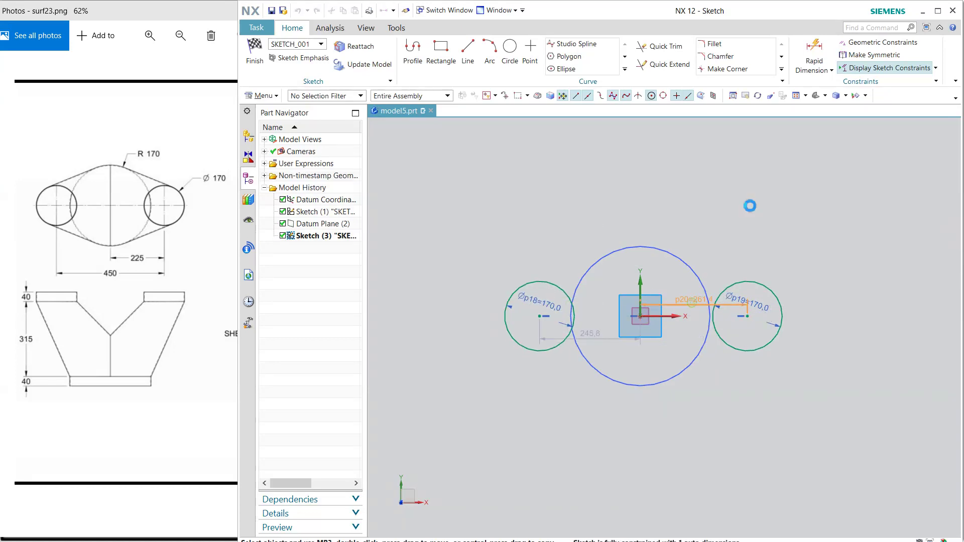
type("225")
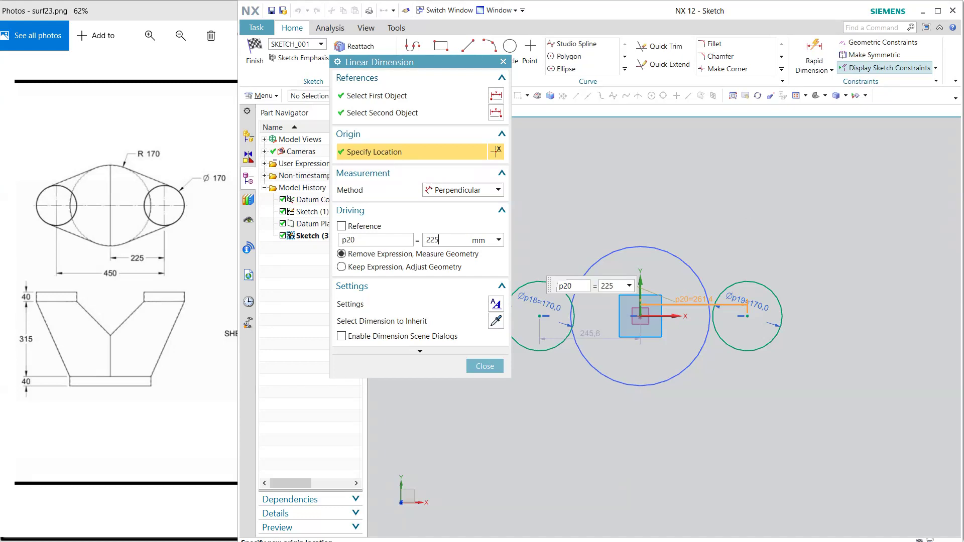
key("Return")
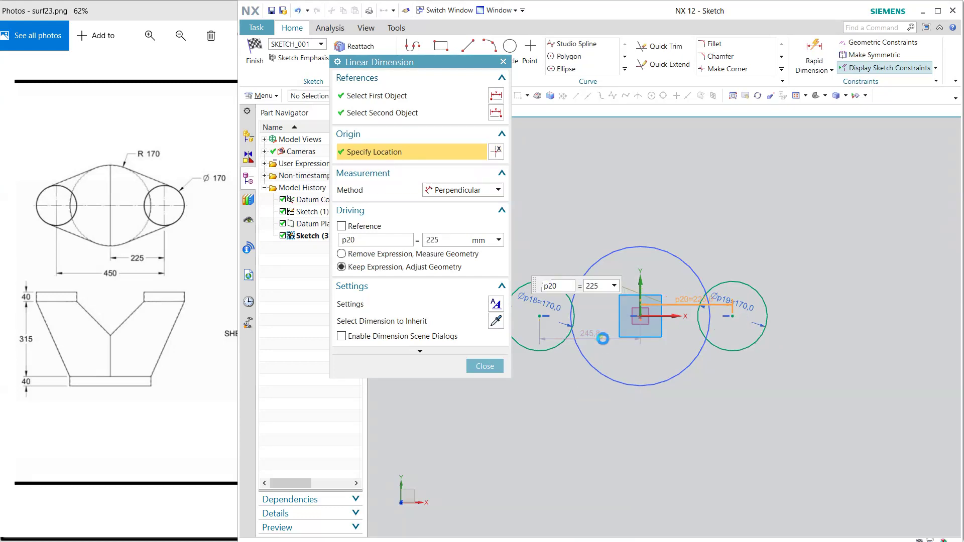
left_click(603, 339)
type("225")
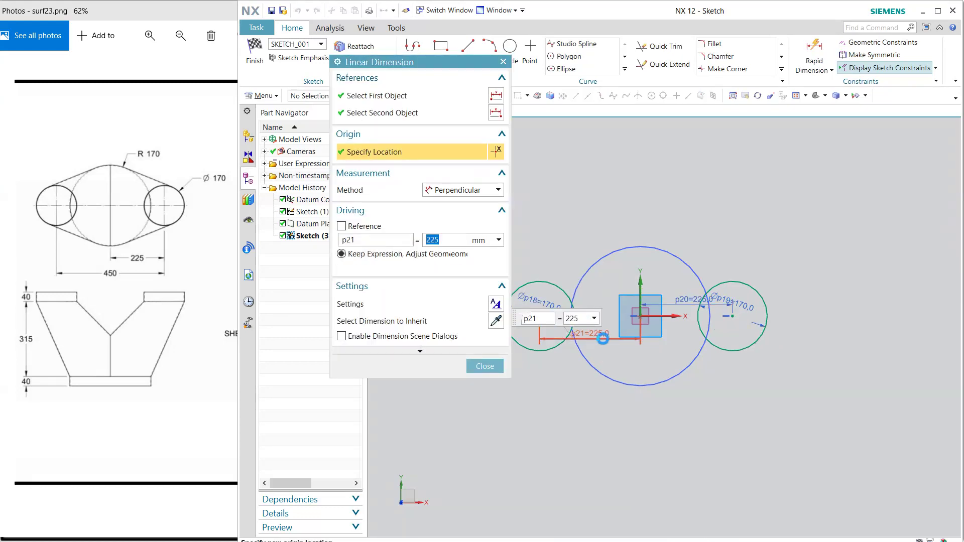
key("Return")
left_click(498, 370)
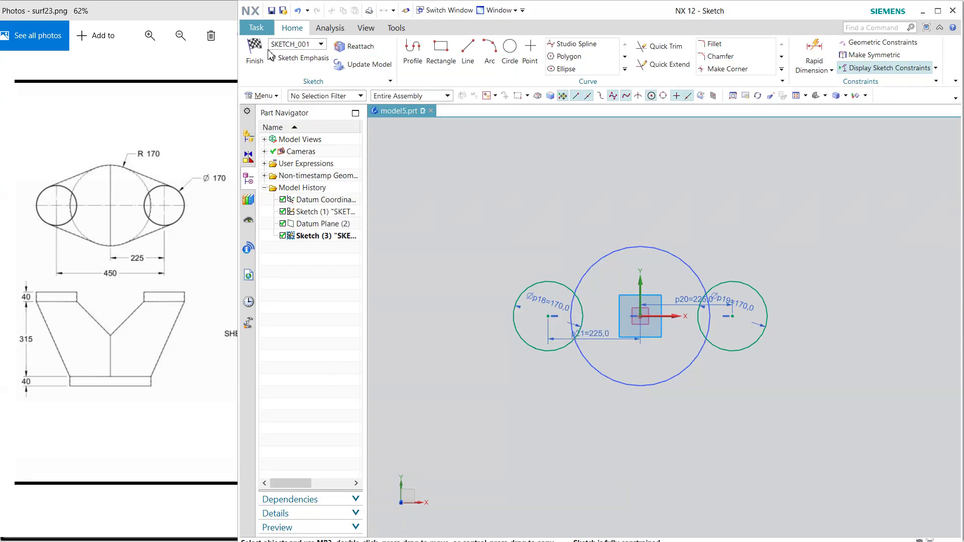
key("ctrl+q")
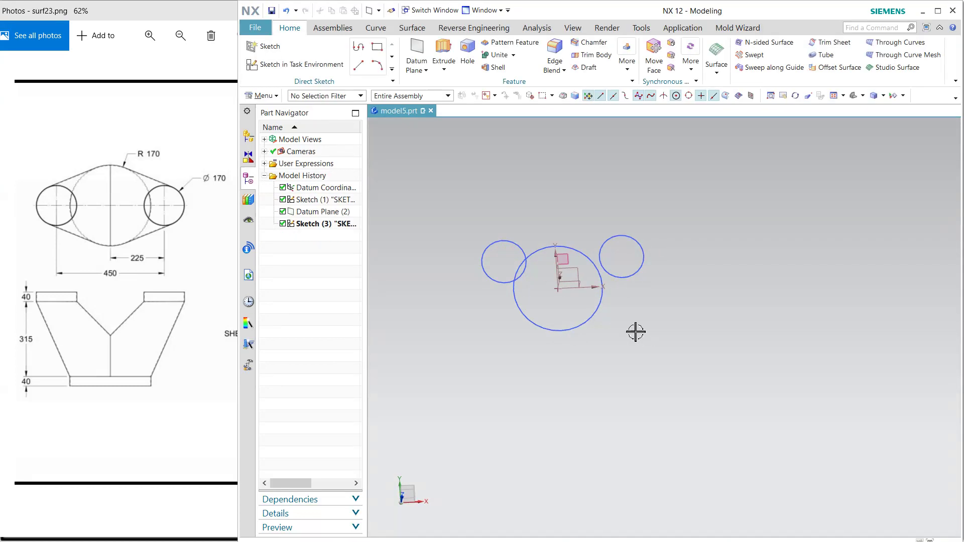
Extrude the 340 mm base circle 40 mm as a sheet body
scroll(678, 279, "up", 5)
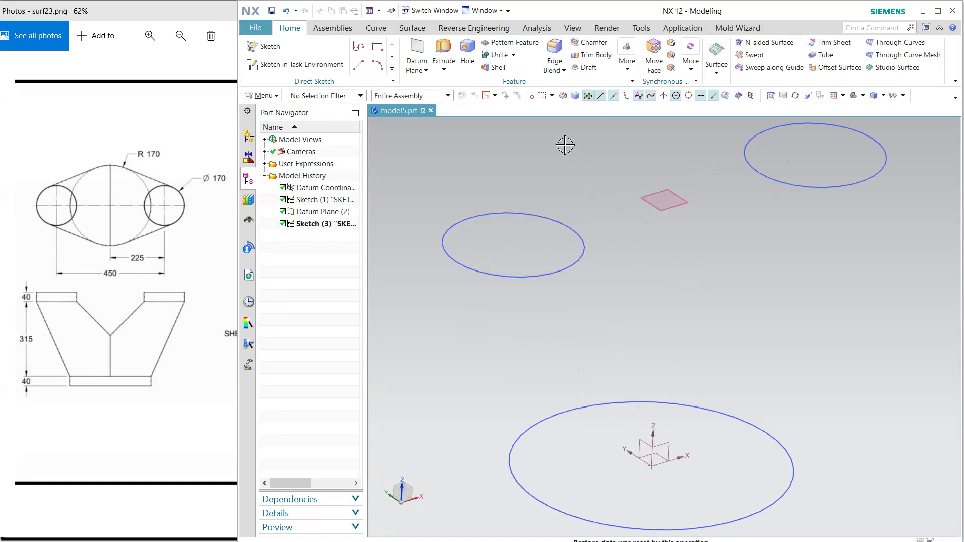
left_click(712, 405)
scroll(723, 320, "down", 2)
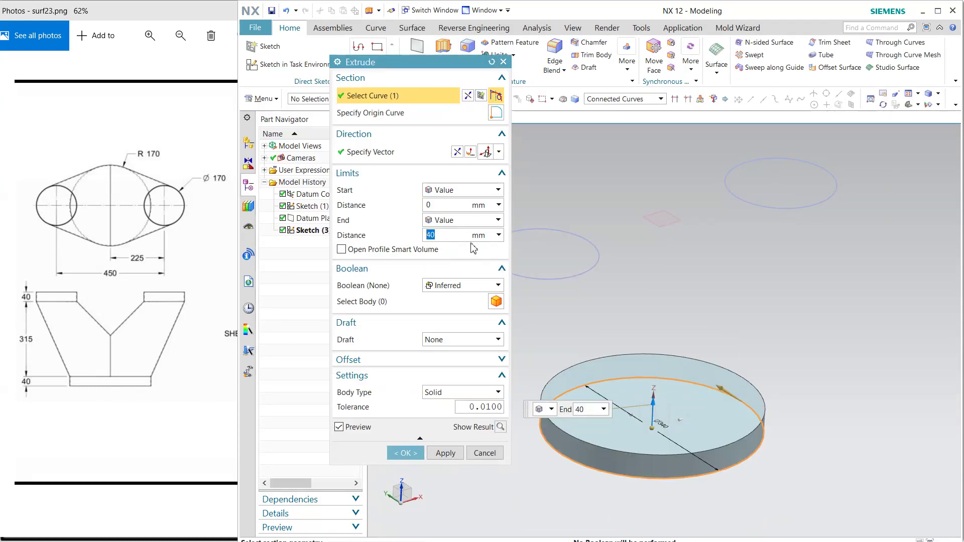
left_click(462, 392)
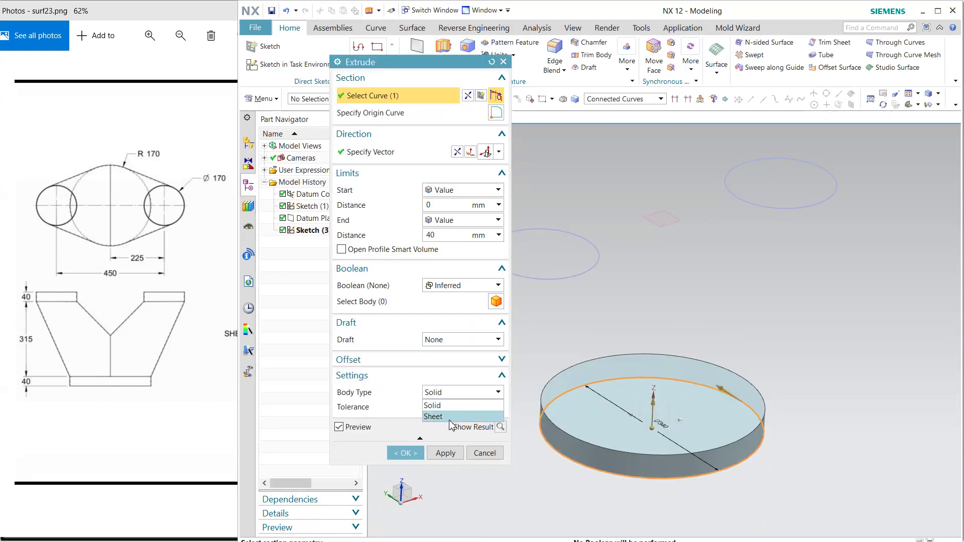
left_click(452, 418)
left_click(444, 435)
Extrude both 170 mm branch circles 40 mm as sheet bodies
left_click(591, 268)
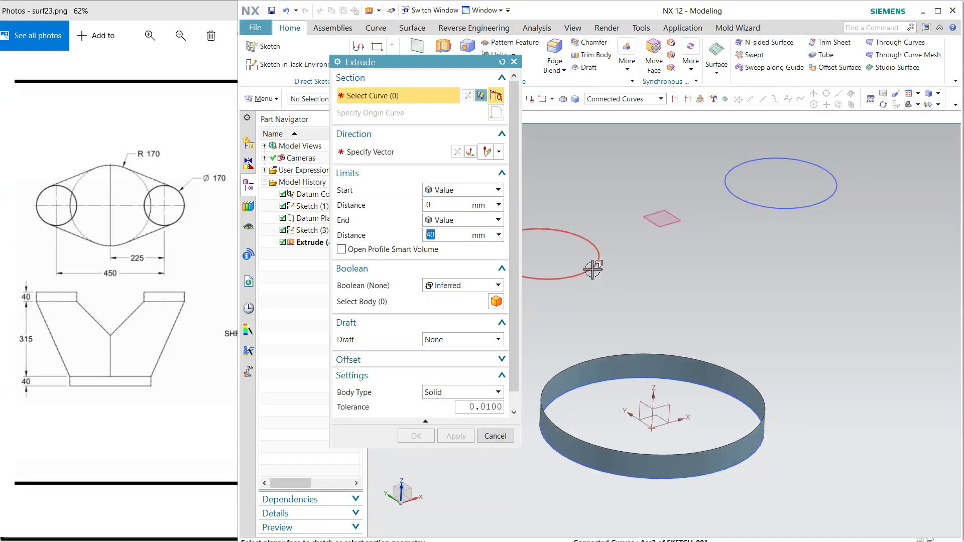
left_click(764, 208)
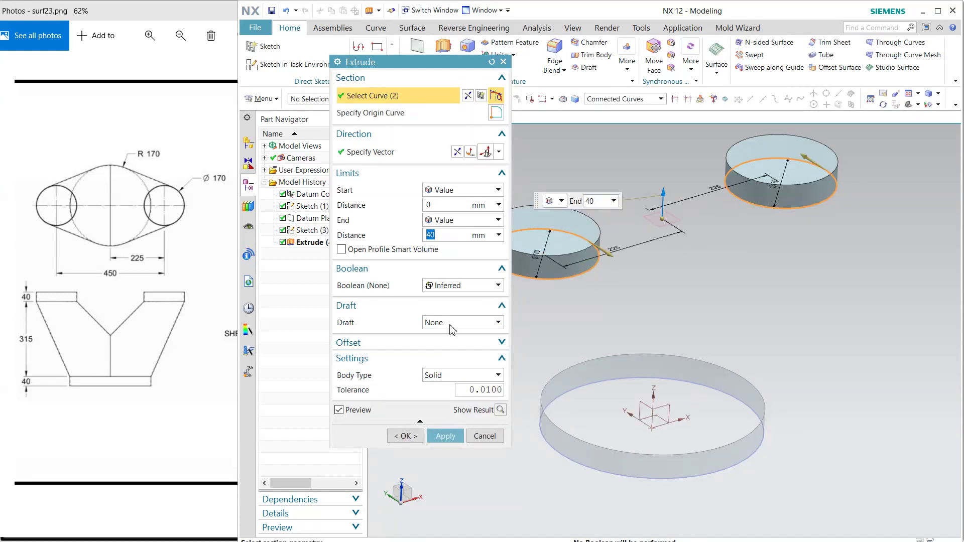
left_click(445, 375)
left_click(435, 399)
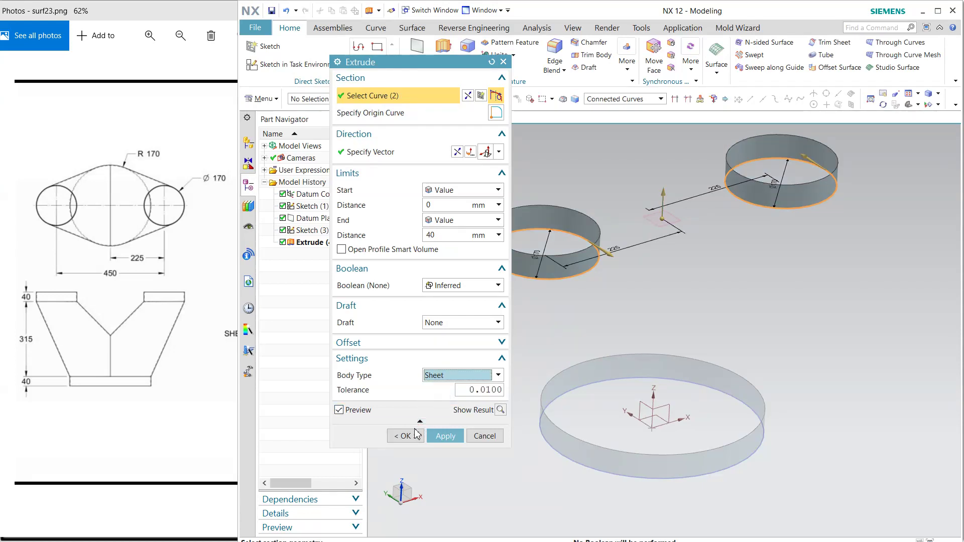
left_click(405, 436)
middle_click_drag(642, 314, 598, 313)
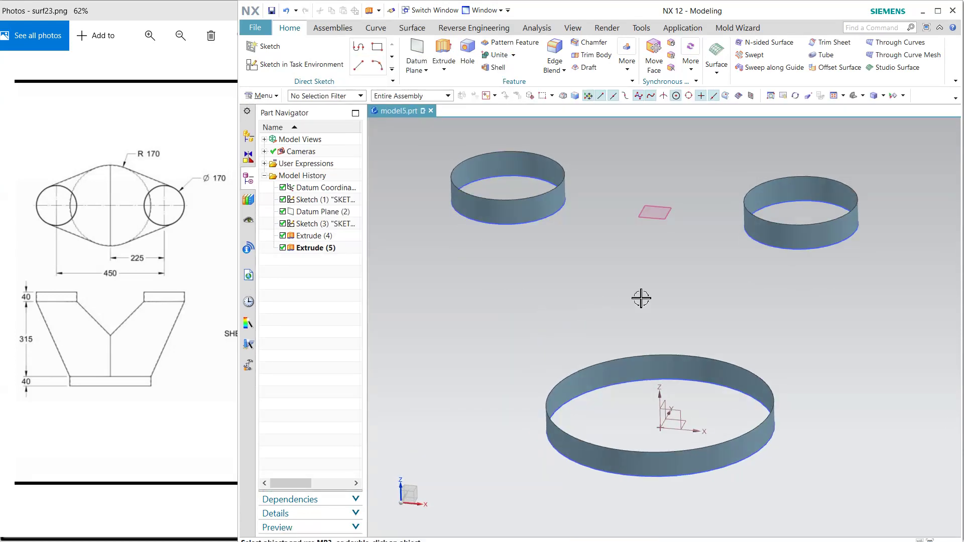
Loft Through Curves from the base ring's top edge to the left ring's bottom edge, reversing its direction
left_click(881, 44)
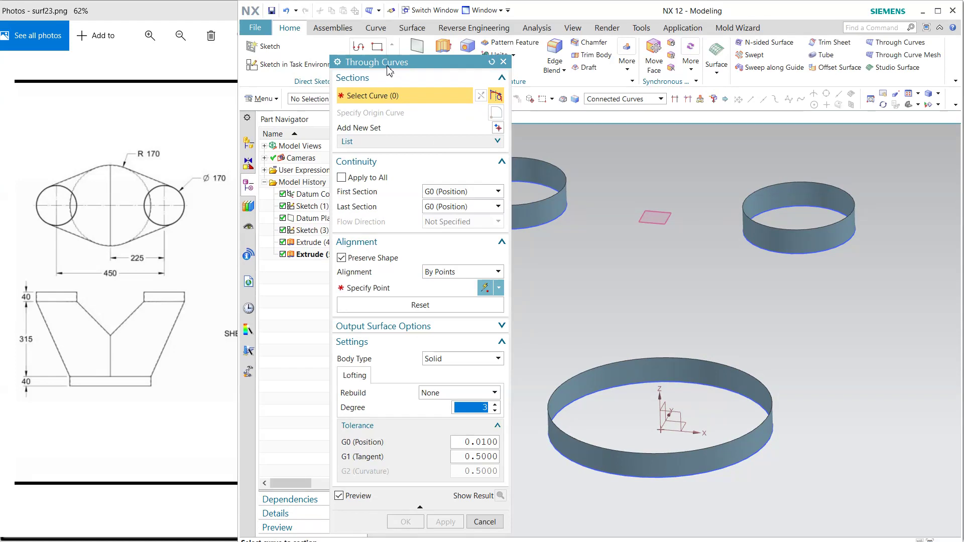
left_click_drag(391, 62, 290, 25)
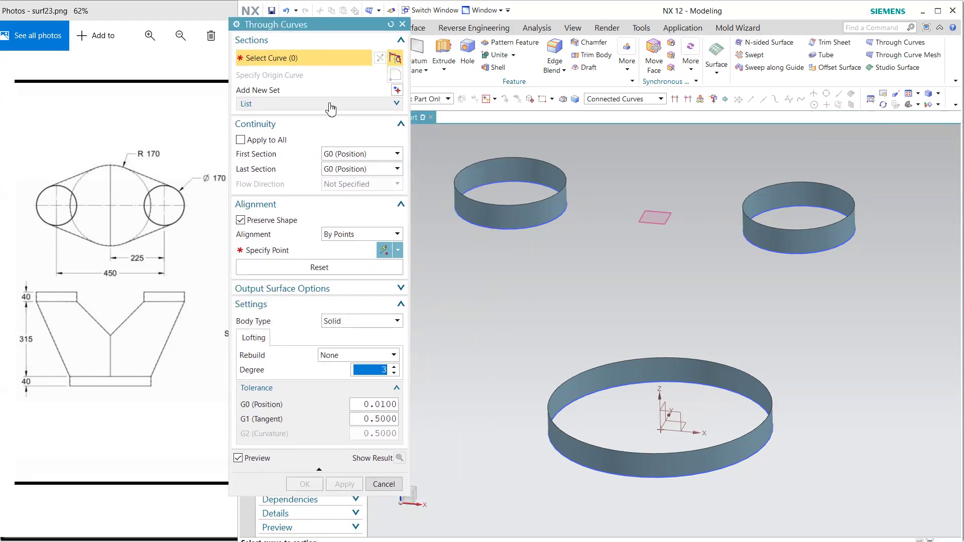
left_click(645, 359)
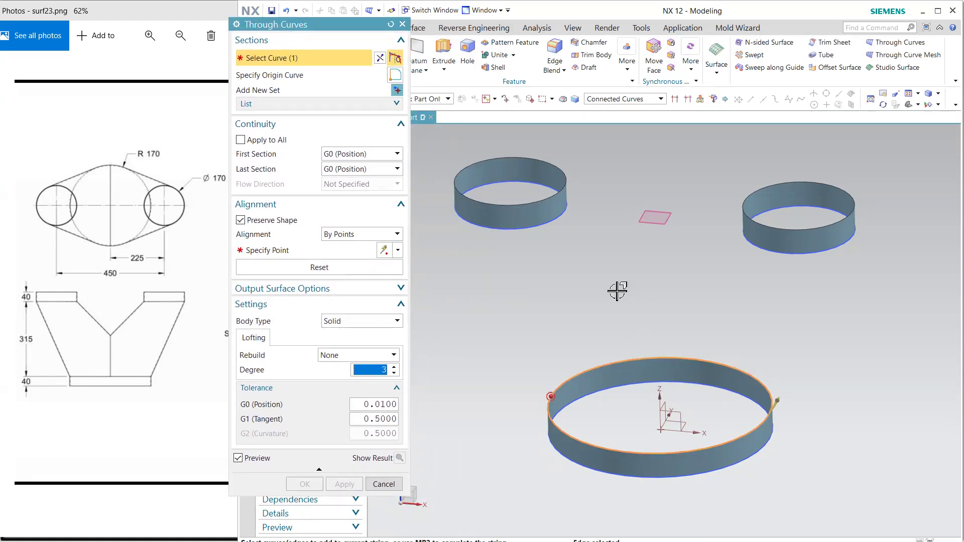
left_click(396, 90)
left_click(560, 224)
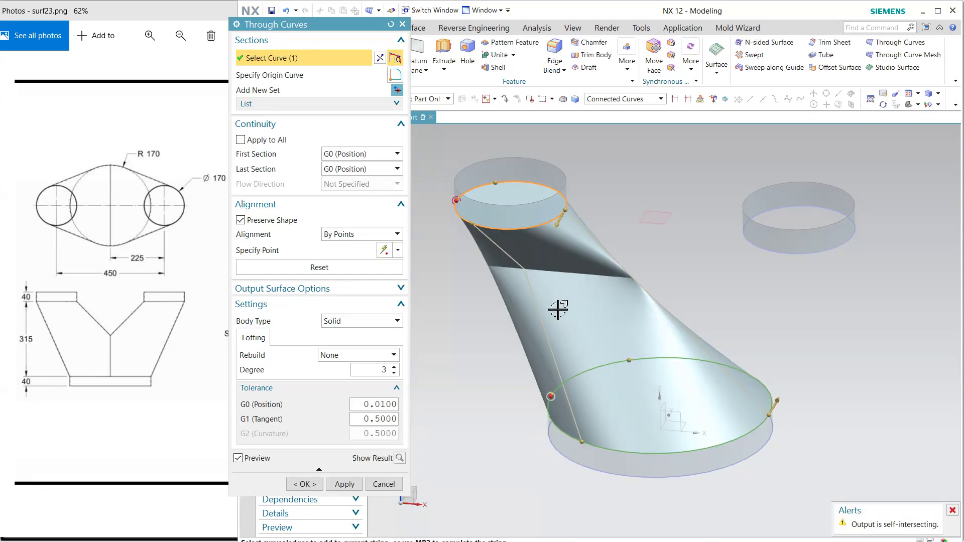
left_click(381, 62)
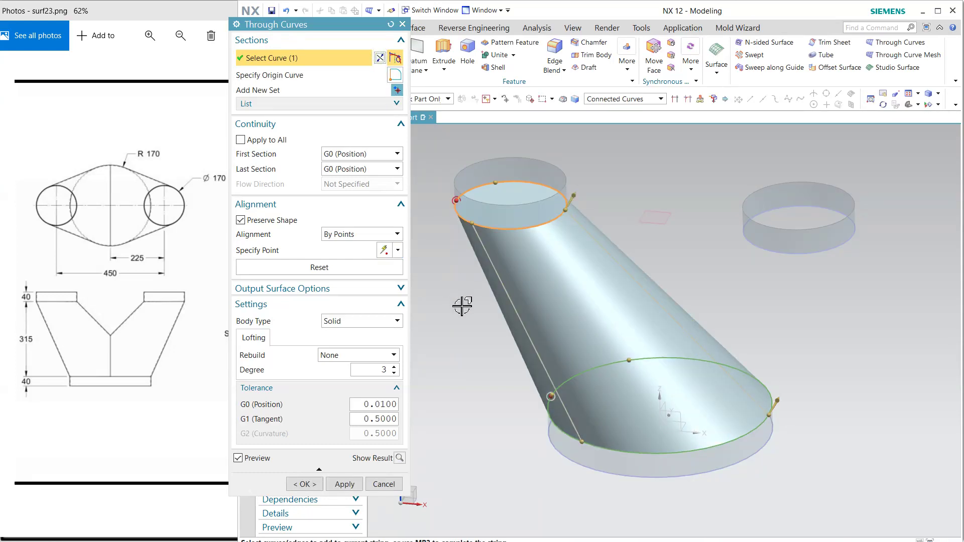
Set the loft to Sheet body, Parameter alignment, Preserve Shape off, and create it
left_click(362, 324)
left_click(350, 345)
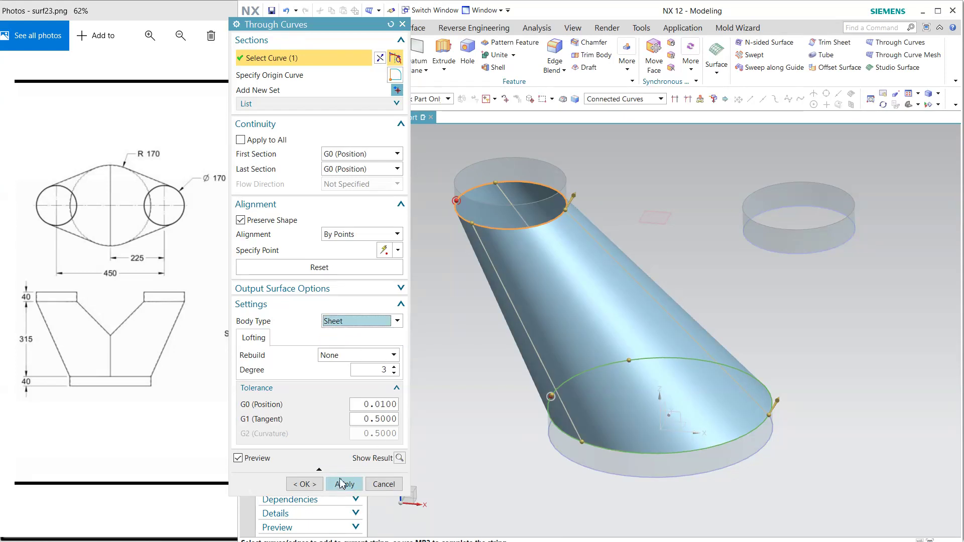
left_click(350, 234)
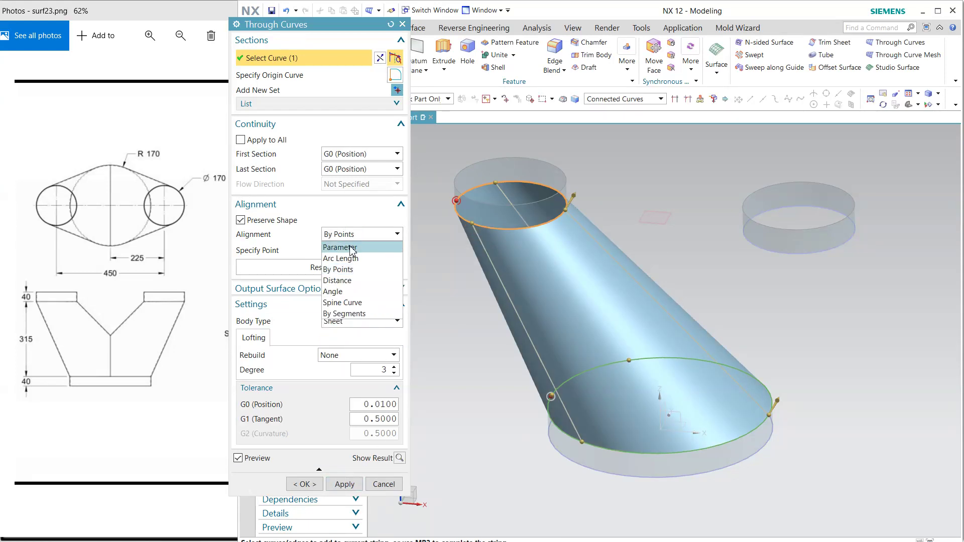
left_click(350, 247)
left_click(272, 221)
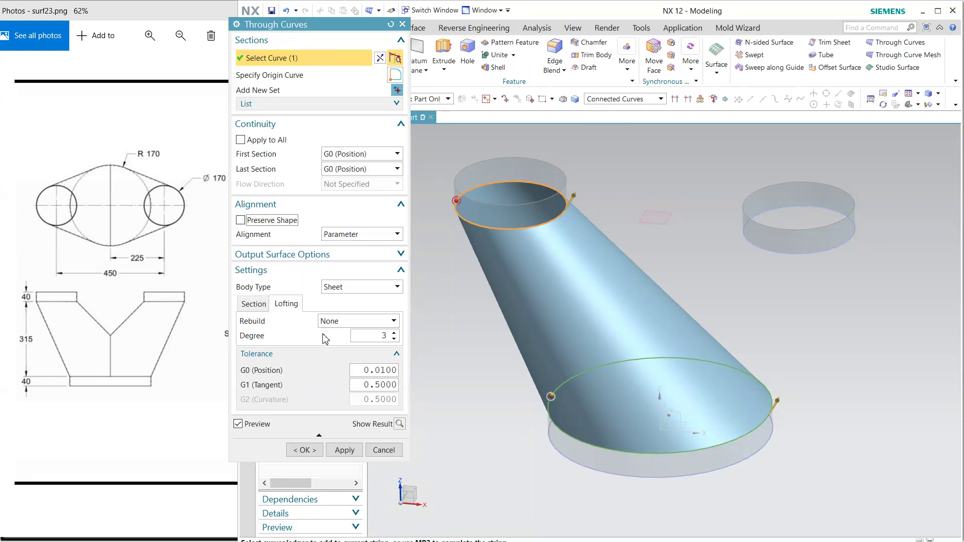
left_click(344, 450)
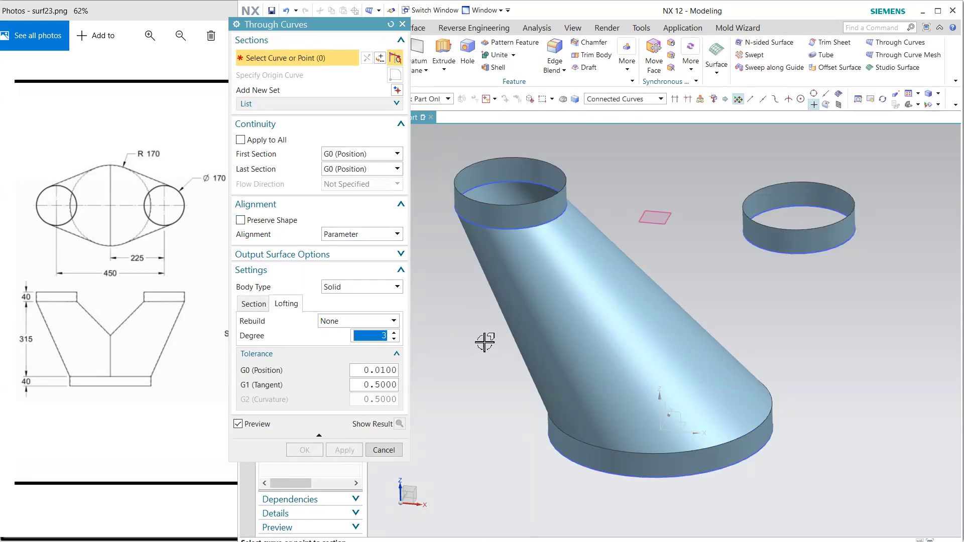
mouse_move(484, 342)
middle_mouse_down()
mouse_move(487, 323)
mouse_move(497, 364)
middle_mouse_up()
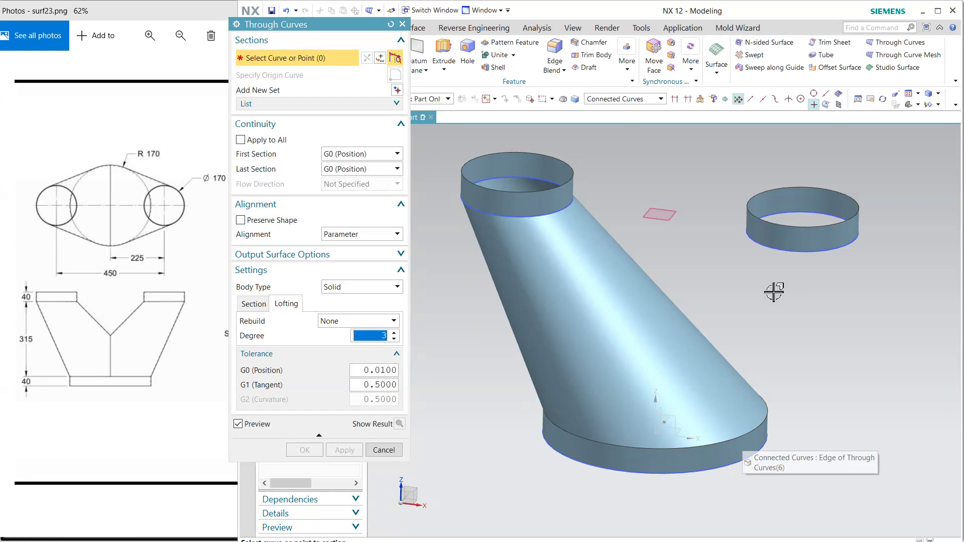
Loft a Sheet-body Through Curves surface from the base ring's edge to the right ring's bottom edge
left_click(734, 441)
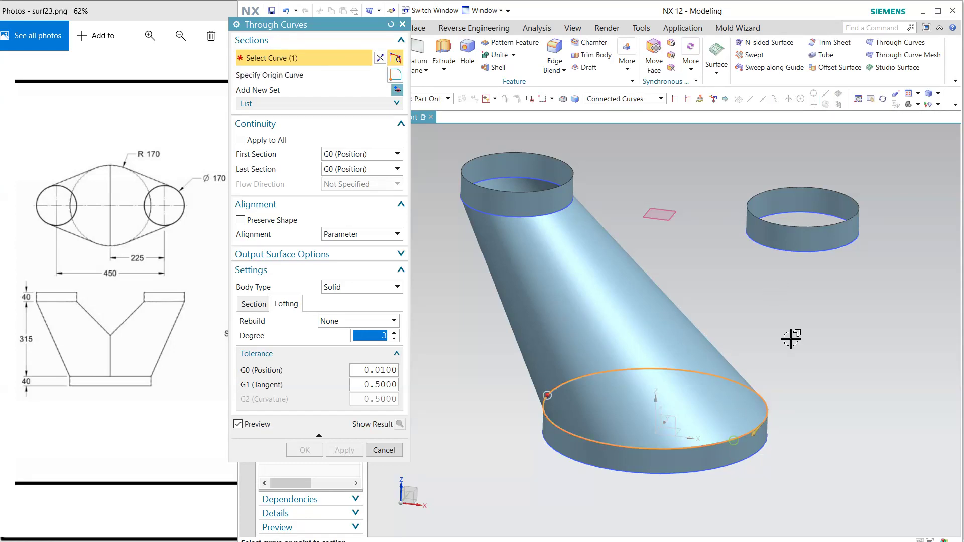
left_click(397, 90)
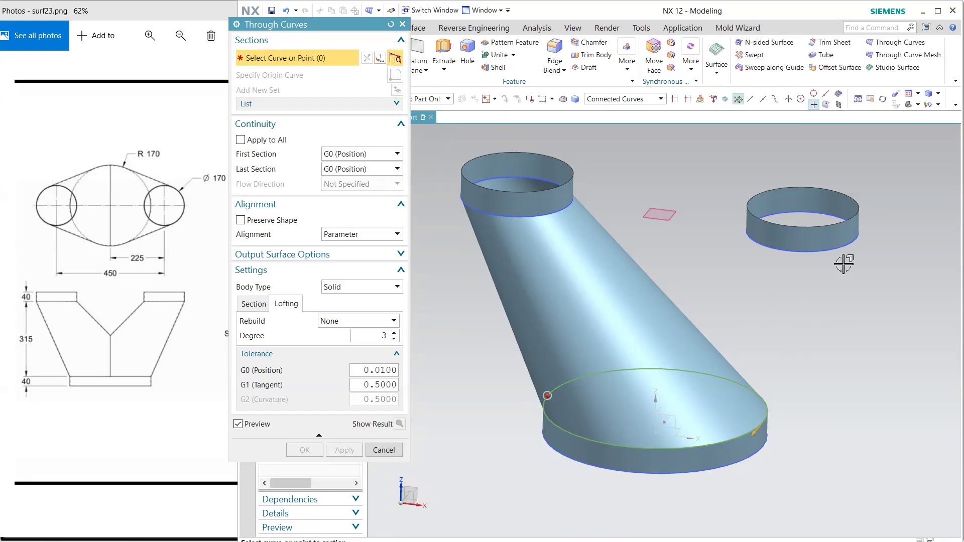
left_click(848, 243)
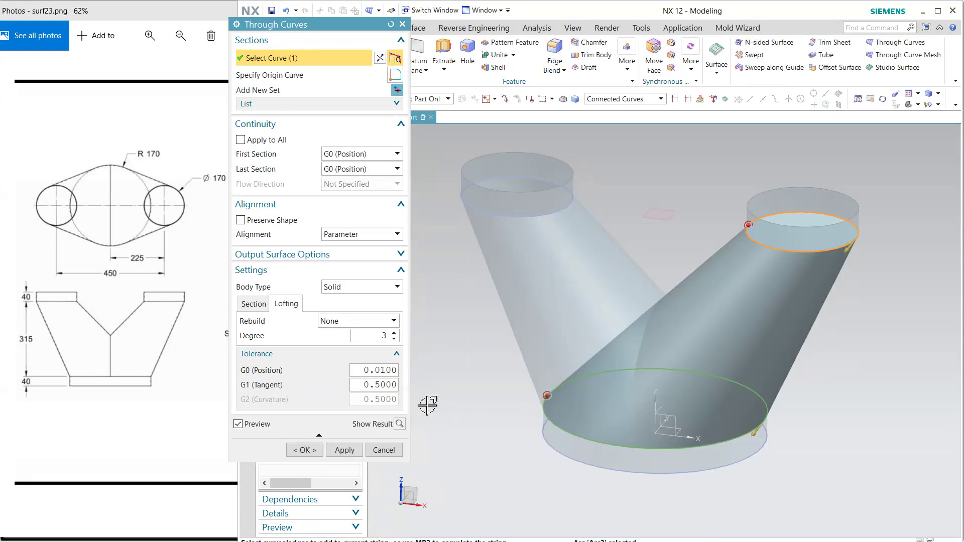
left_click(363, 290)
left_click(342, 307)
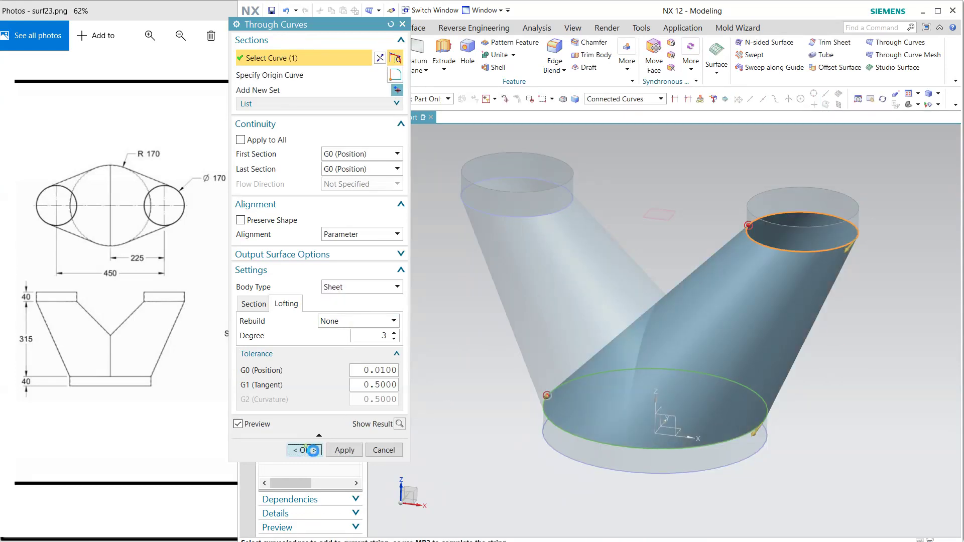
left_click(305, 450)
middle_click_drag(508, 442, 548, 347)
middle_click_drag(671, 358, 676, 477)
left_click(412, 28)
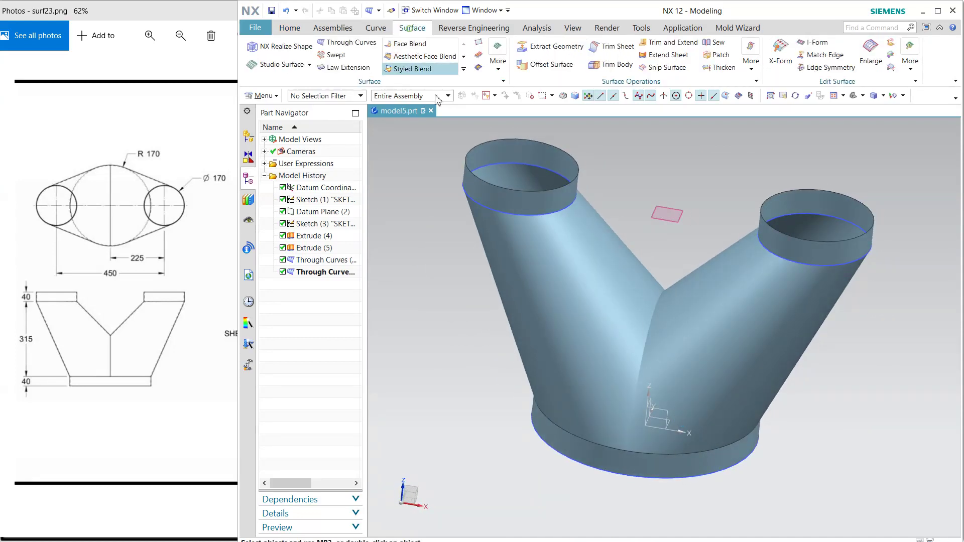
Make Corner trim with the right branch as target and left as tool, reversing sides for the Y junction
left_click(668, 43)
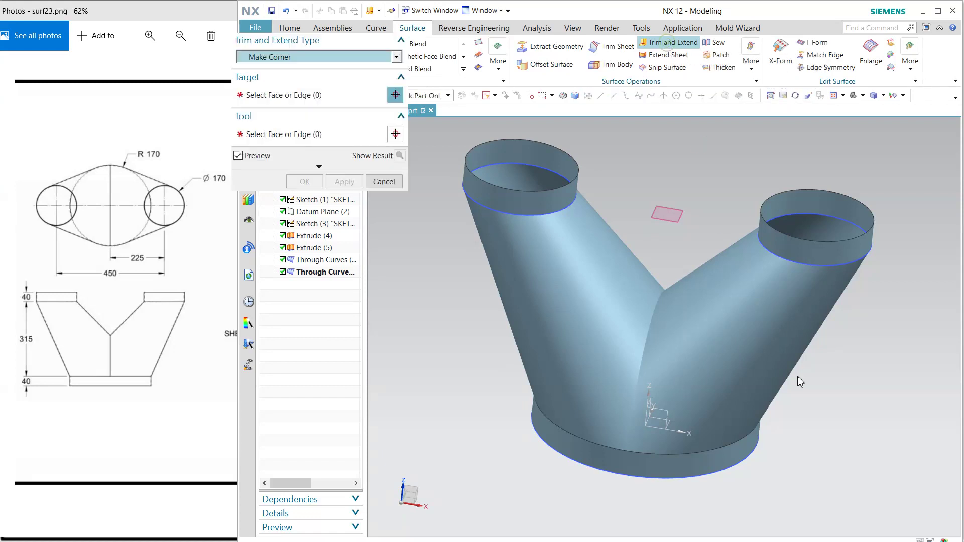
left_click(723, 398)
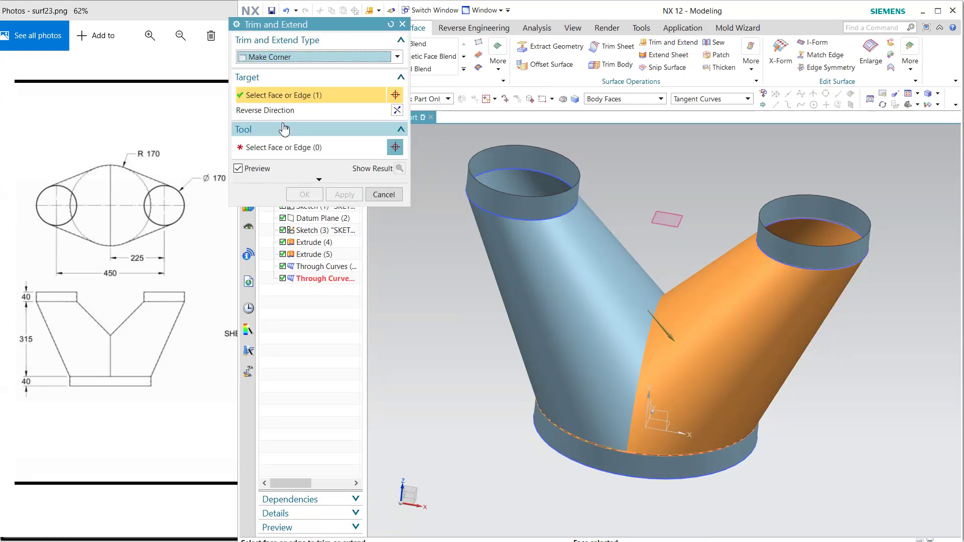
left_click(553, 328)
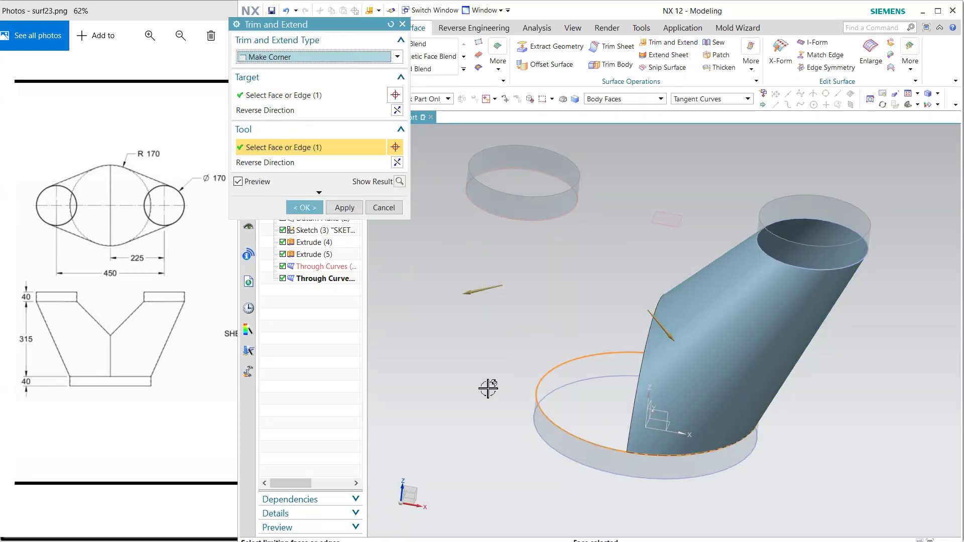
left_click(397, 162)
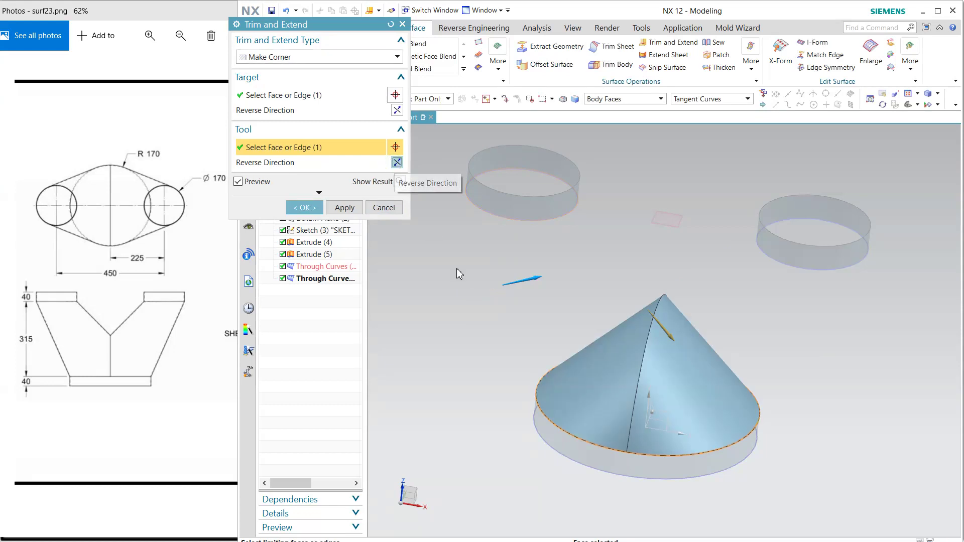
left_click(397, 110)
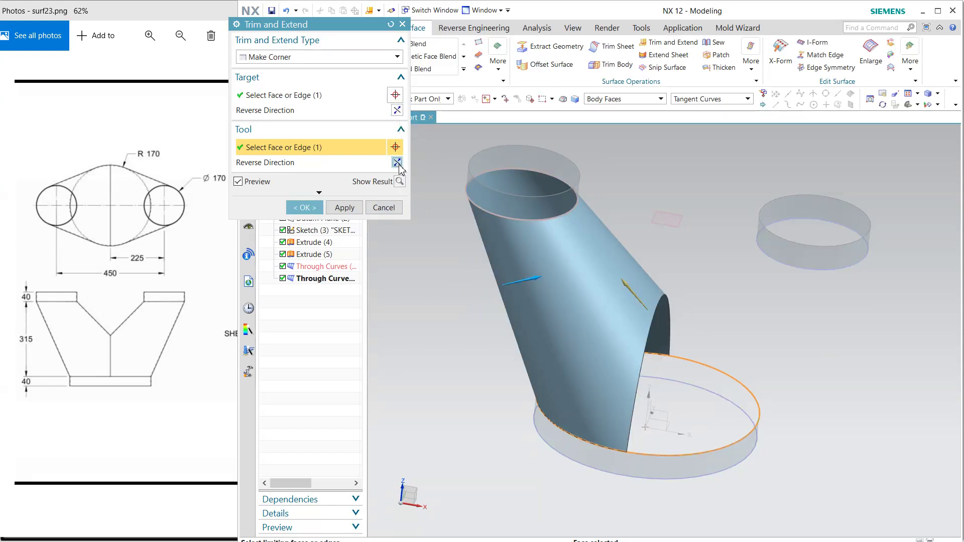
left_click(397, 162)
middle_click_drag(456, 329, 517, 301)
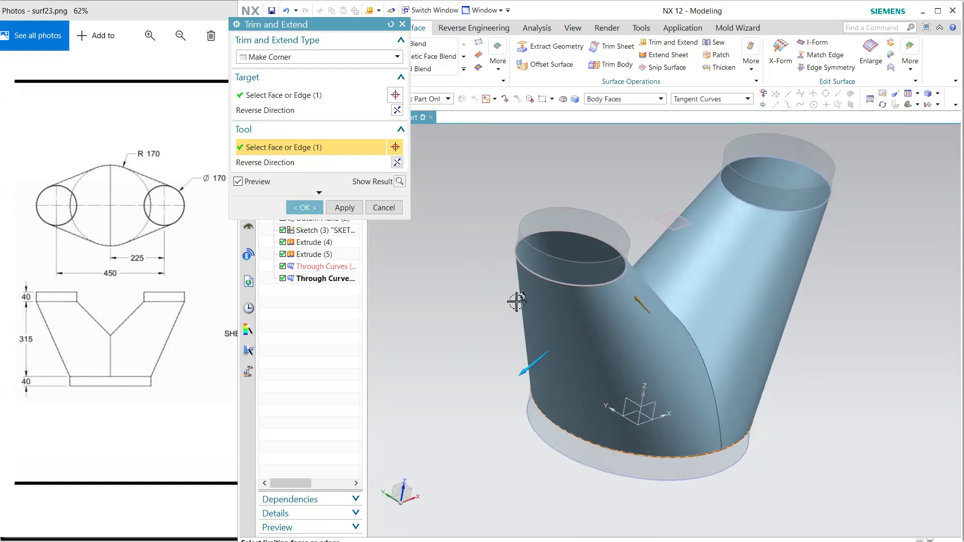
left_click(320, 209)
middle_click_drag(829, 338, 822, 306)
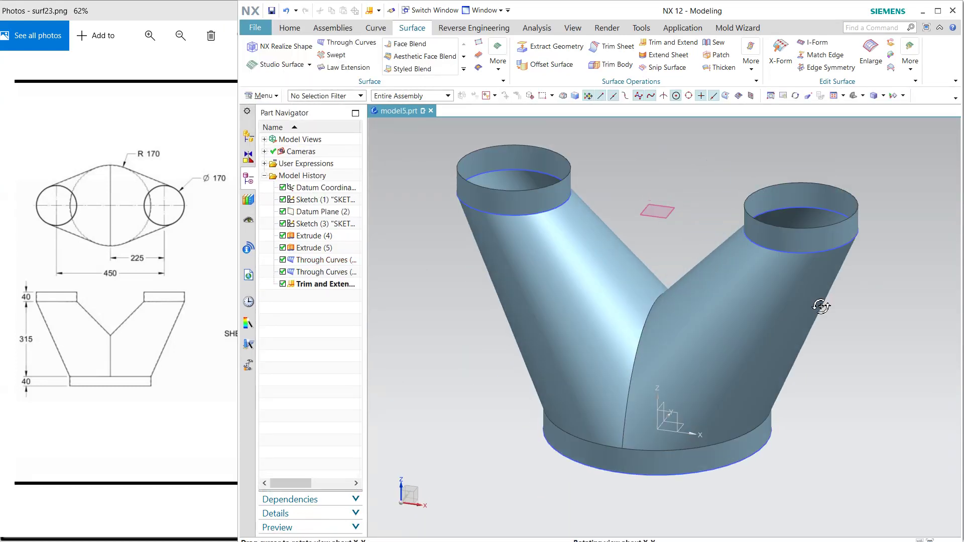
left_click(827, 250)
Hide the datum plane, the datum CSYS and the bottom sketch
left_click(658, 214)
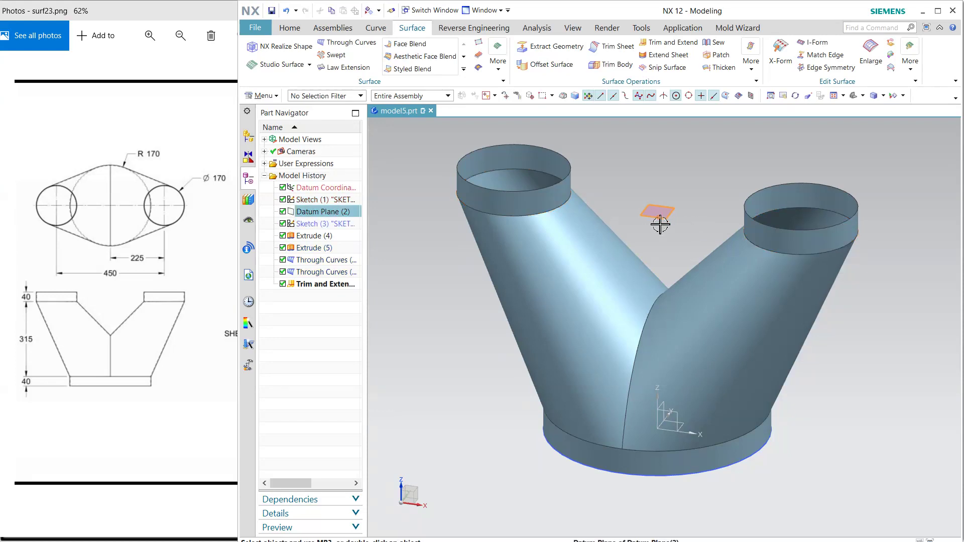
left_click(663, 244)
left_click(673, 409)
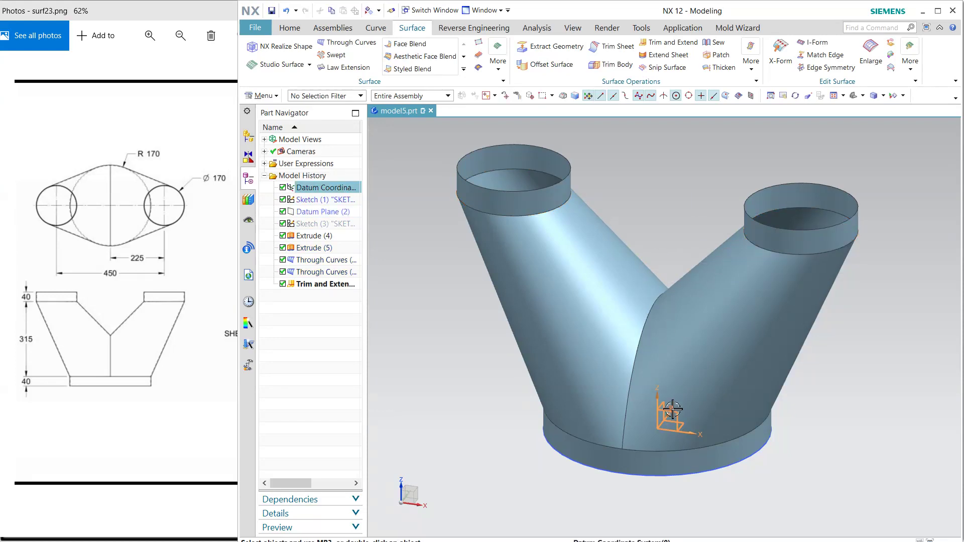
left_click(669, 424)
left_click(685, 459)
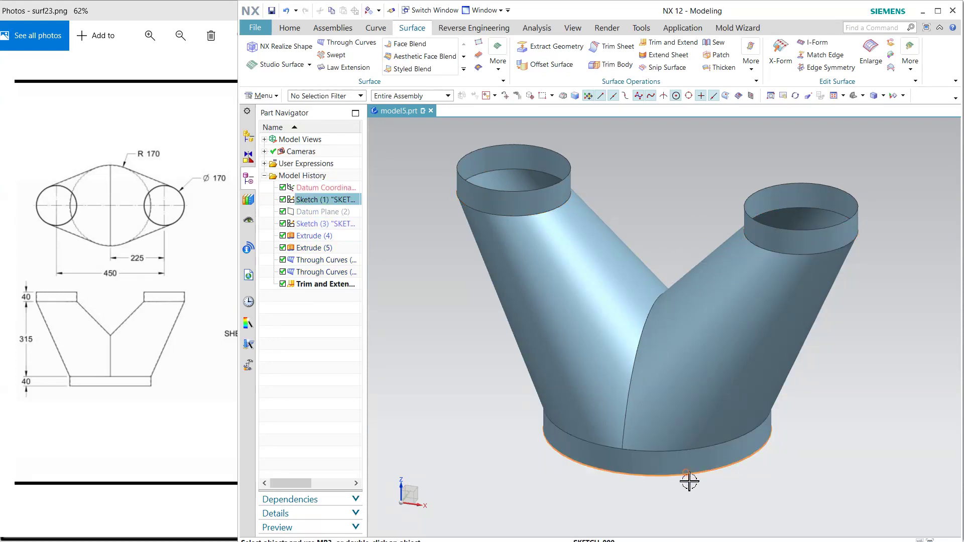
left_click(689, 485)
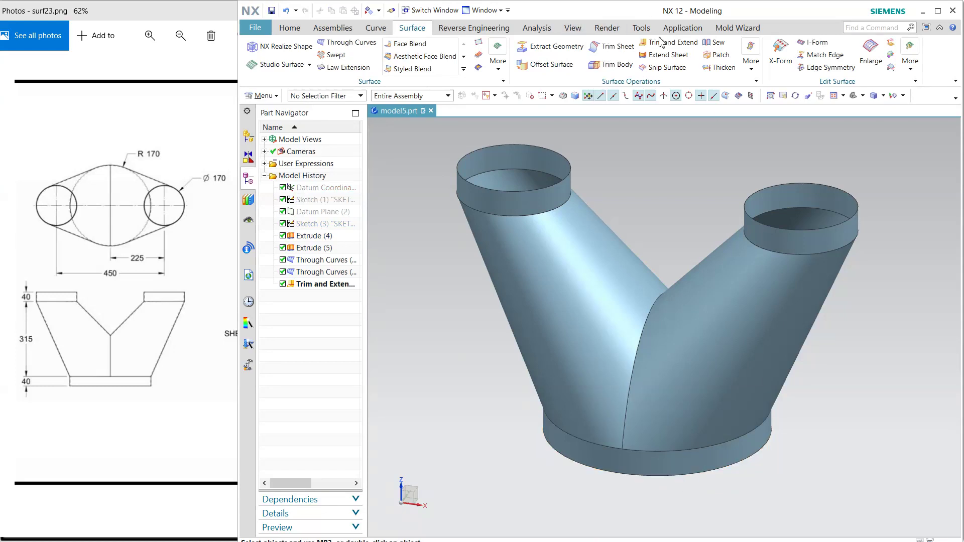
Sew the right top ring with the Y-shaped sheet, left ring and bottom ring into one sheet
left_click(717, 45)
left_click(807, 243)
left_click(739, 303)
left_click(533, 199)
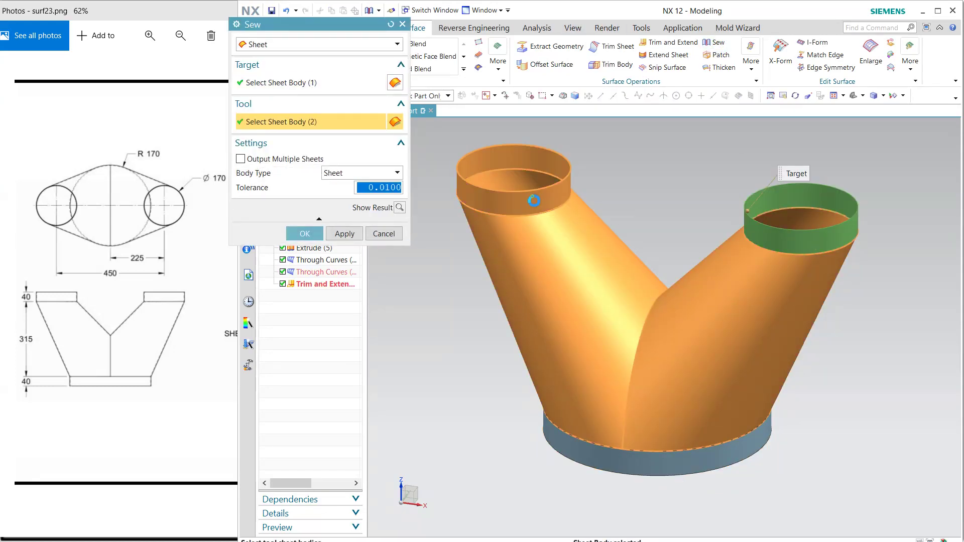
left_click(636, 461)
left_click(305, 233)
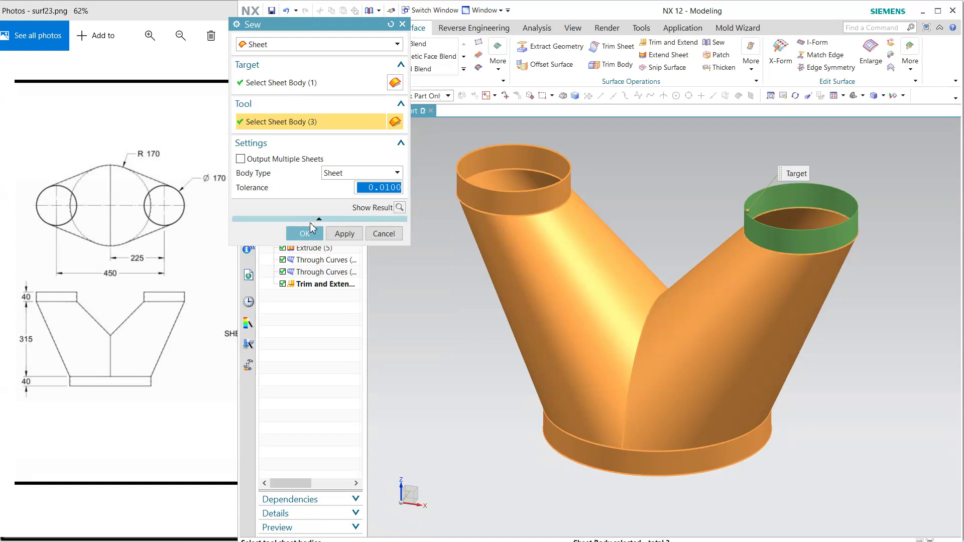
middle_click_drag(624, 207, 597, 201)
left_click(120, 303)
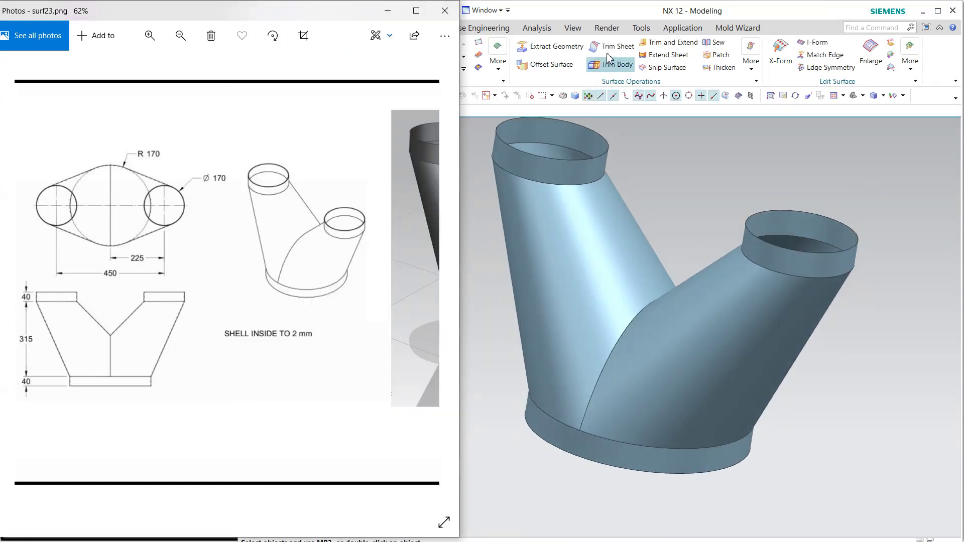
left_click(608, 15)
Thicken the sewn duct faces by 2 mm with the direction reversed
left_click(290, 27)
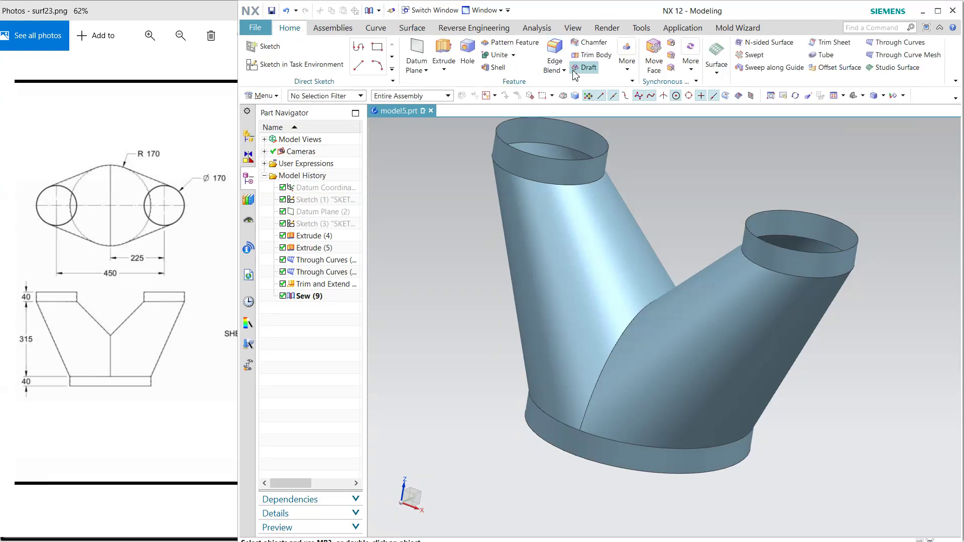
left_click(627, 58)
left_click(659, 246)
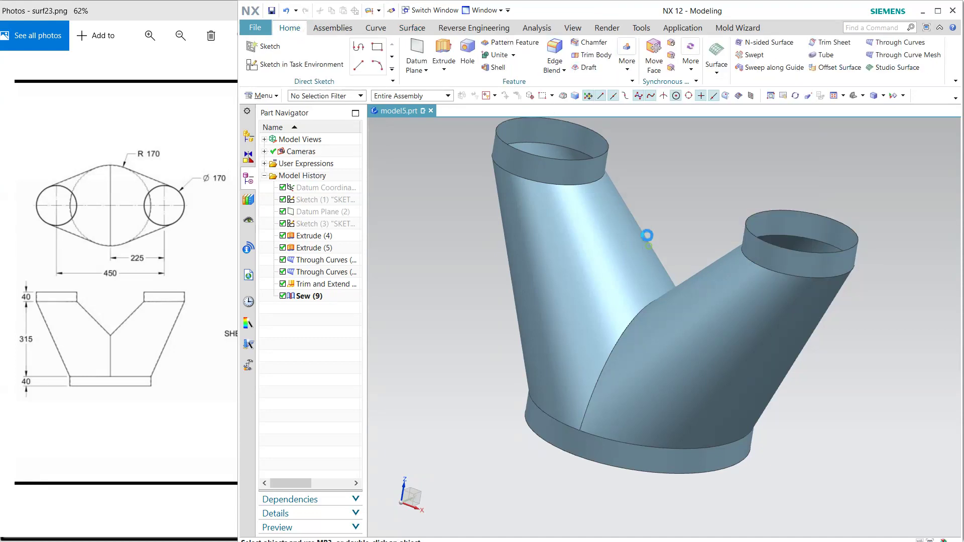
left_click(613, 216)
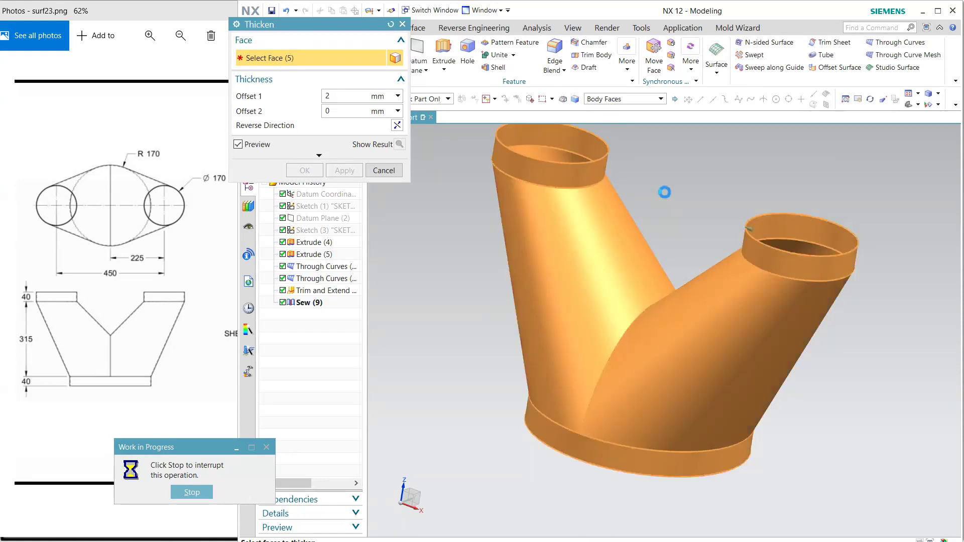
left_click(396, 125)
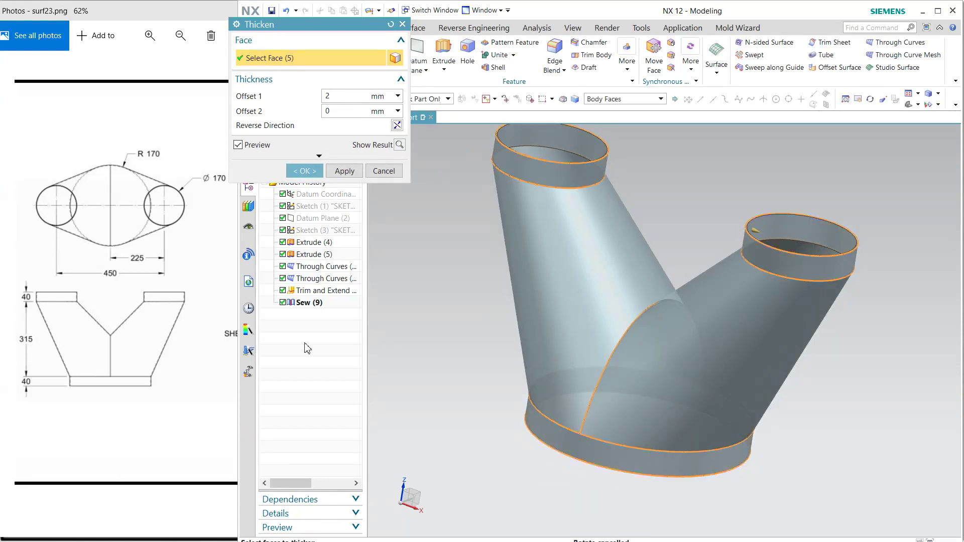
left_click(304, 171)
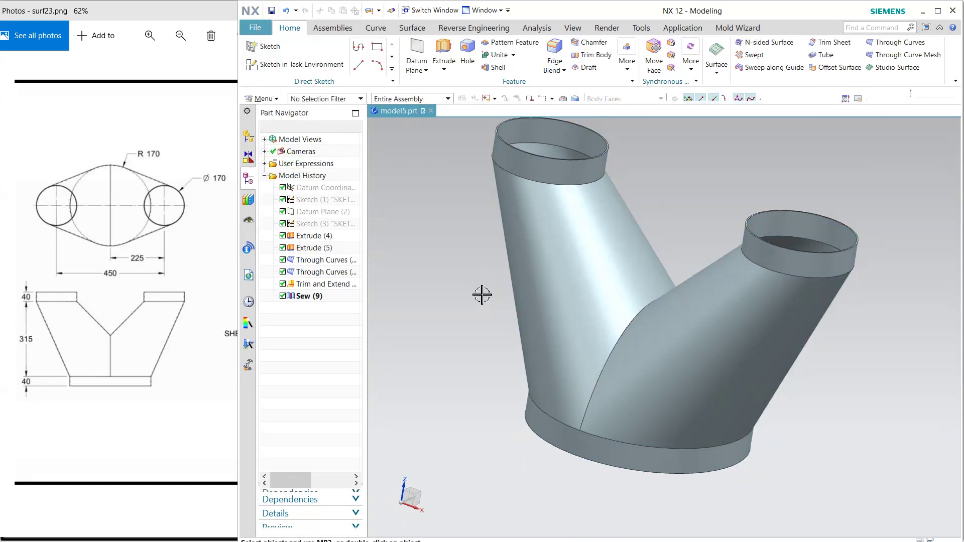
mouse_move(482, 297)
middle_mouse_down()
mouse_move(508, 282)
mouse_move(507, 327)
mouse_move(495, 296)
middle_mouse_up()
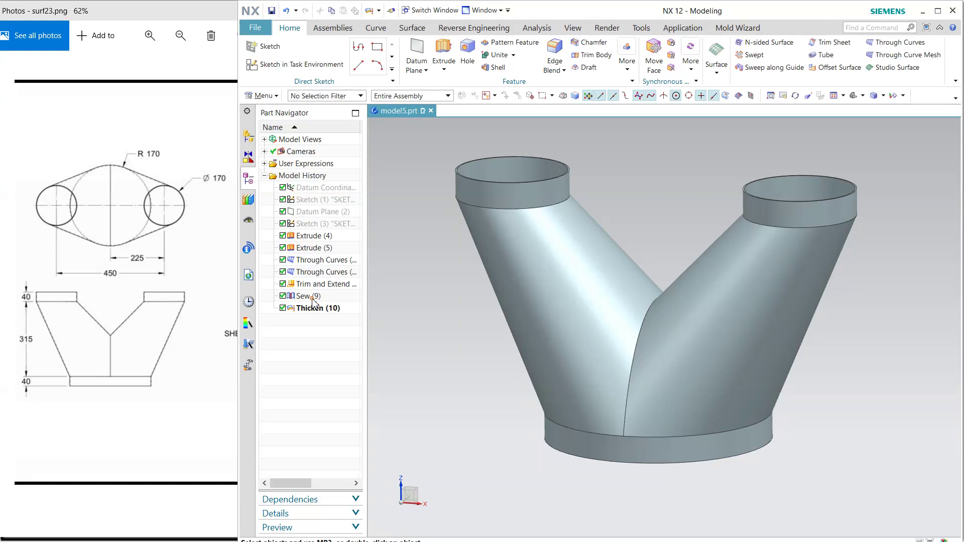
Orbit the duct and snap it to a standard view orientation
right_click(312, 300)
key("Escape")
middle_click_drag(590, 237, 808, 158)
middle_click_drag(854, 102, 775, 123)
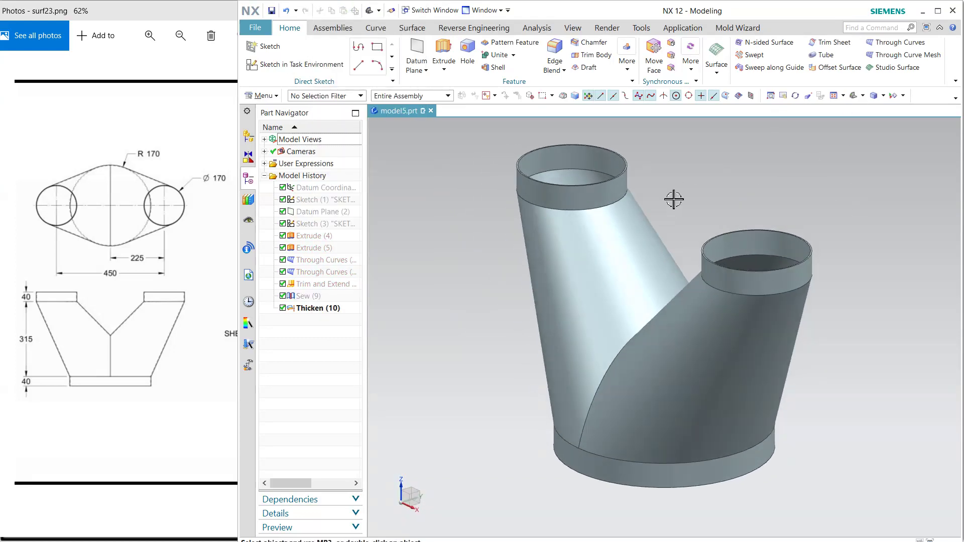
left_click(863, 96)
left_click(857, 107)
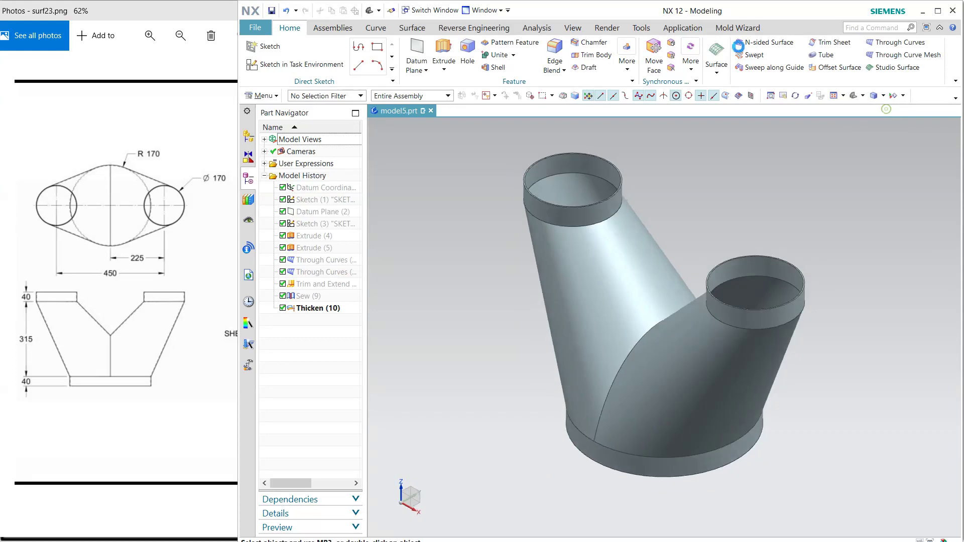
Turn on True Shading, try gold, settle on dark chrome, and open the True Shading Editor
left_click(572, 28)
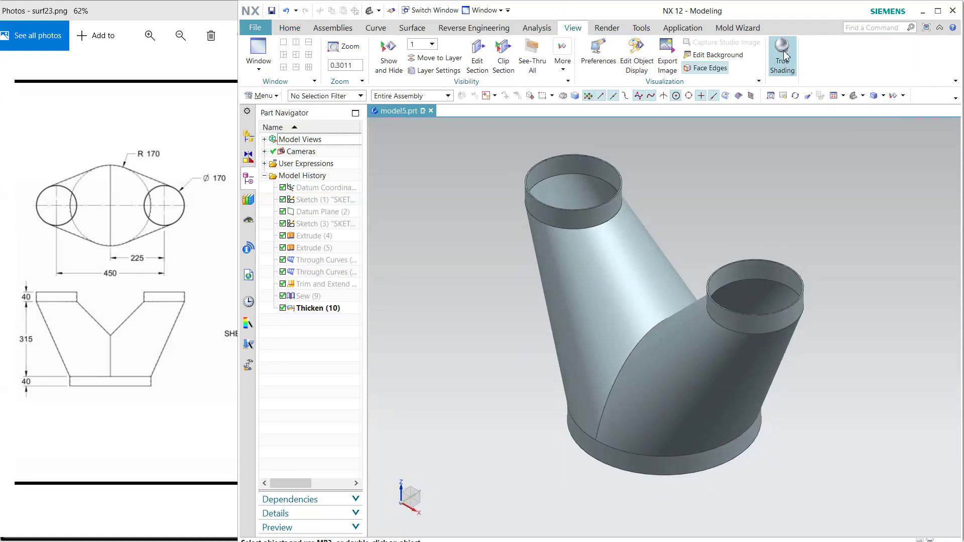
left_click(590, 55)
left_click(629, 59)
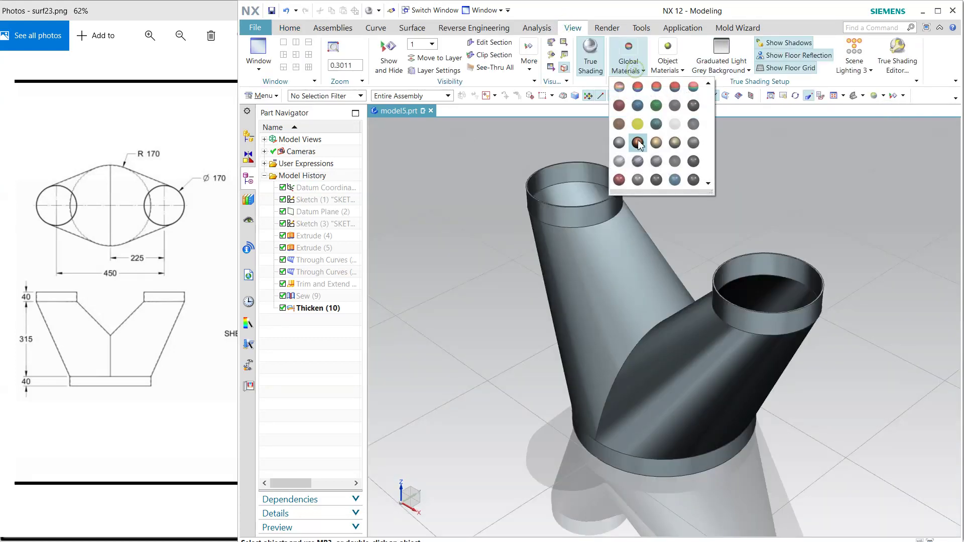
left_click(656, 157)
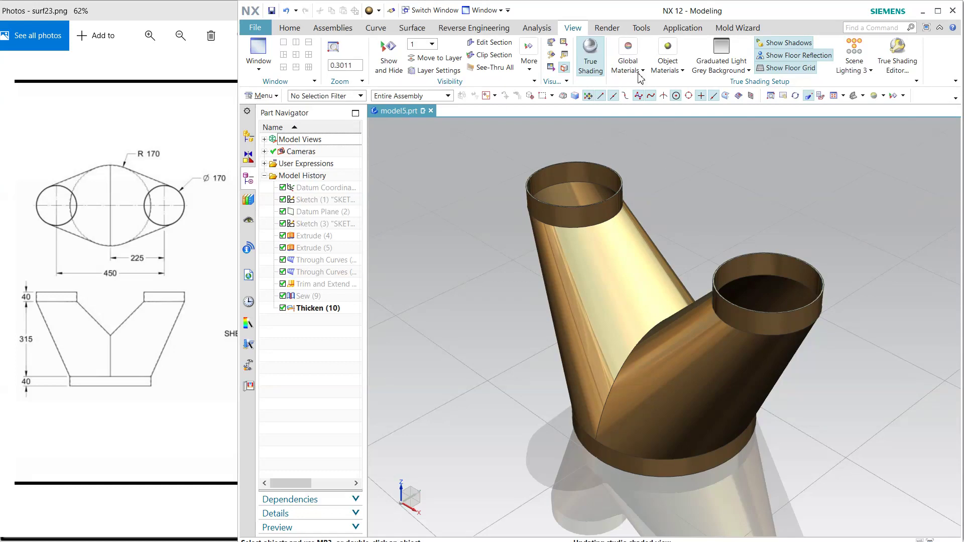
left_click(638, 74)
left_click(623, 146)
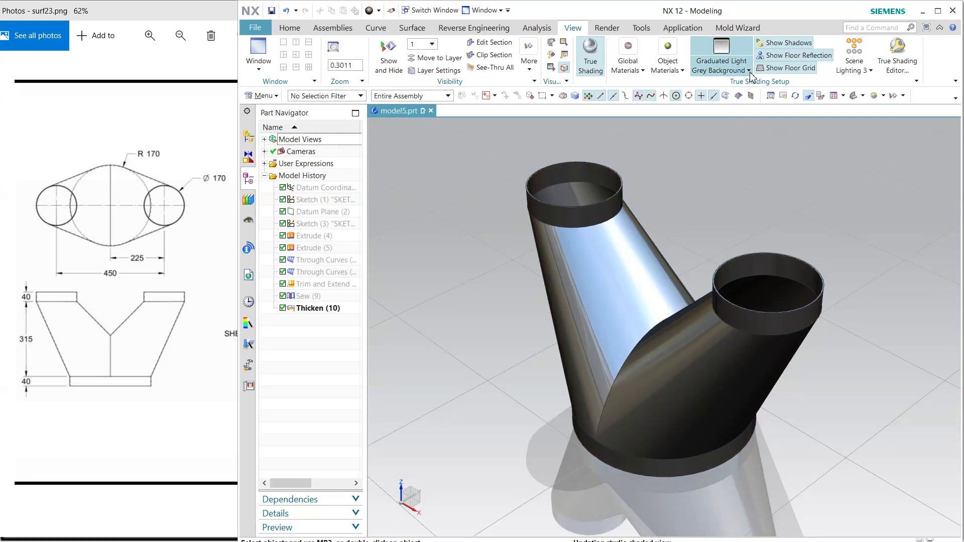
left_click(898, 55)
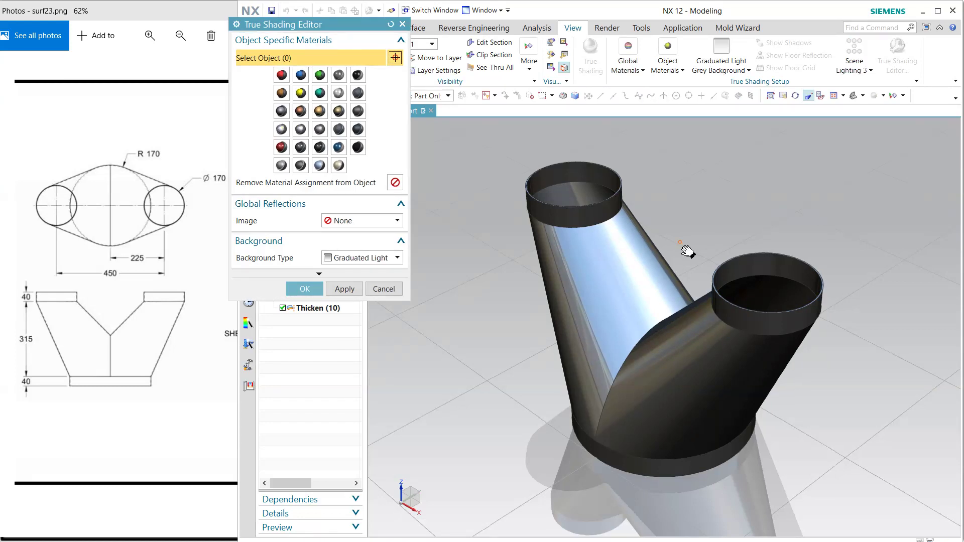
Assign metallic blue to all 14 duct bodies, confirm, then maximize NX and zoom in
scroll(616, 222, "down", 2)
left_click_drag(769, 142, 449, 452)
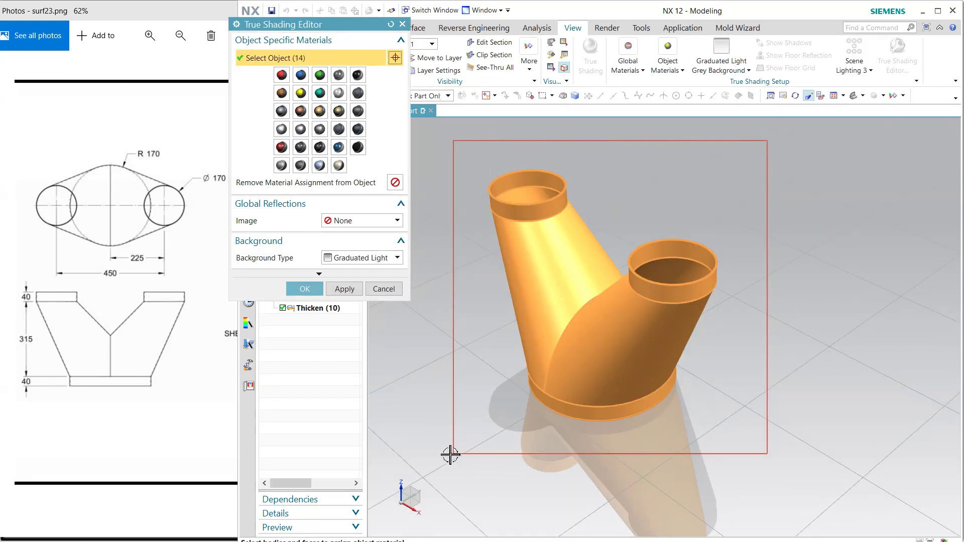
left_click(339, 165)
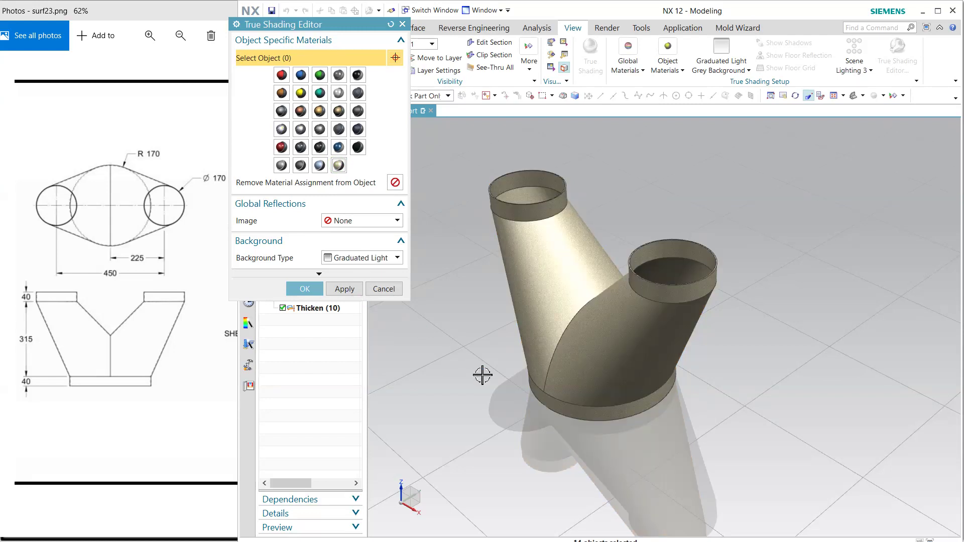
middle_click_drag(483, 375, 497, 360)
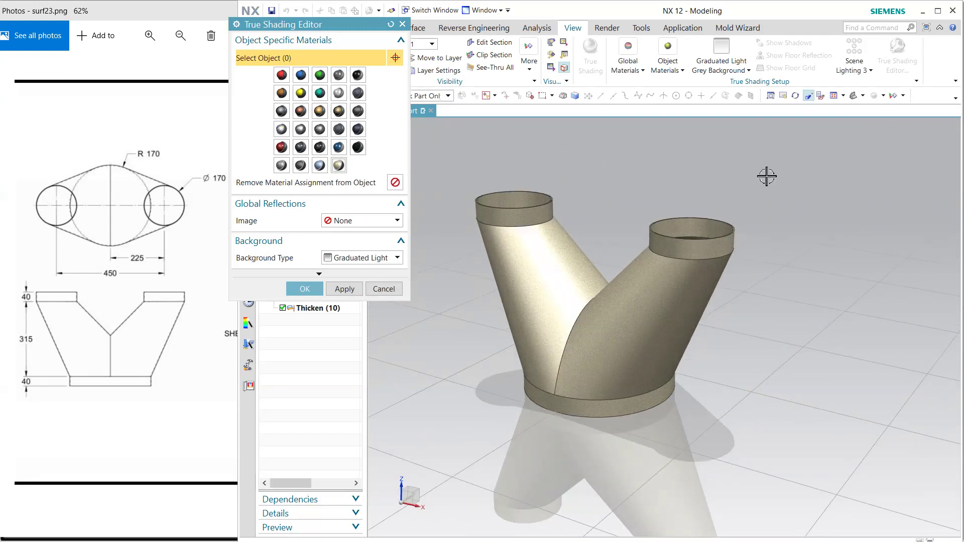
left_click_drag(779, 126, 435, 462)
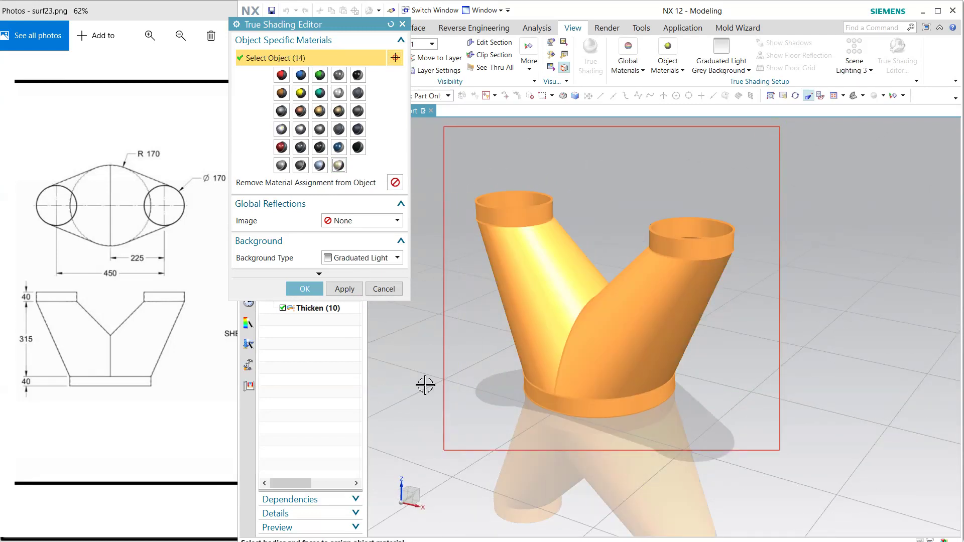
left_click(320, 166)
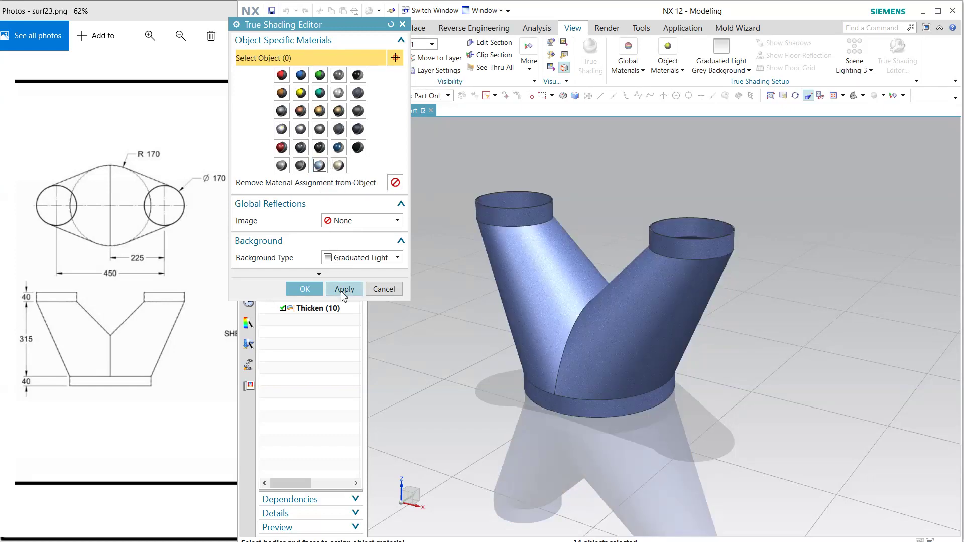
left_click(305, 290)
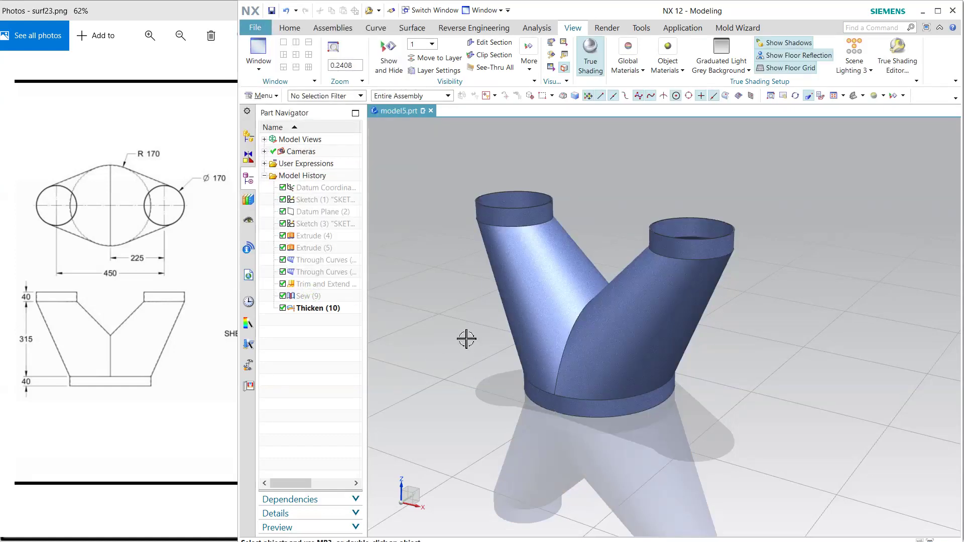
left_click(937, 12)
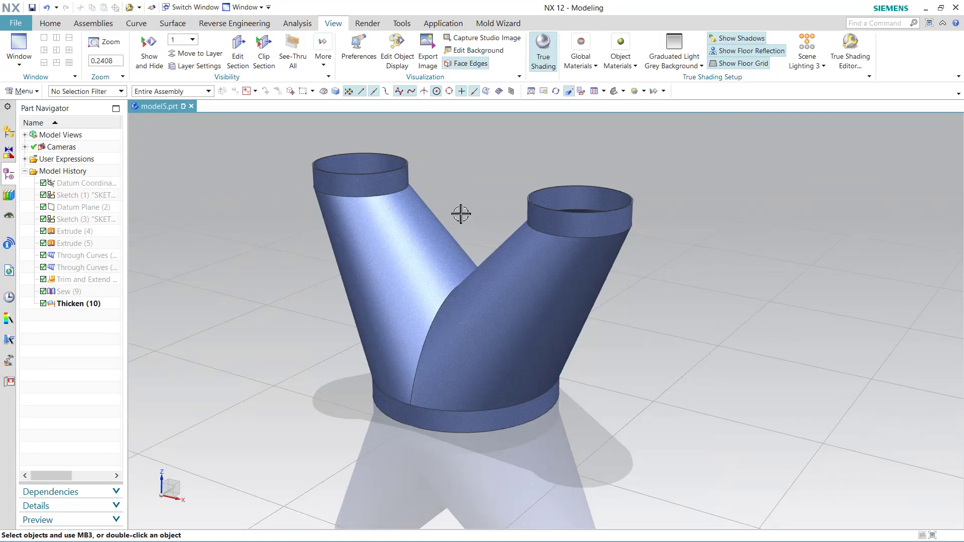
scroll(467, 226, "up", 3)
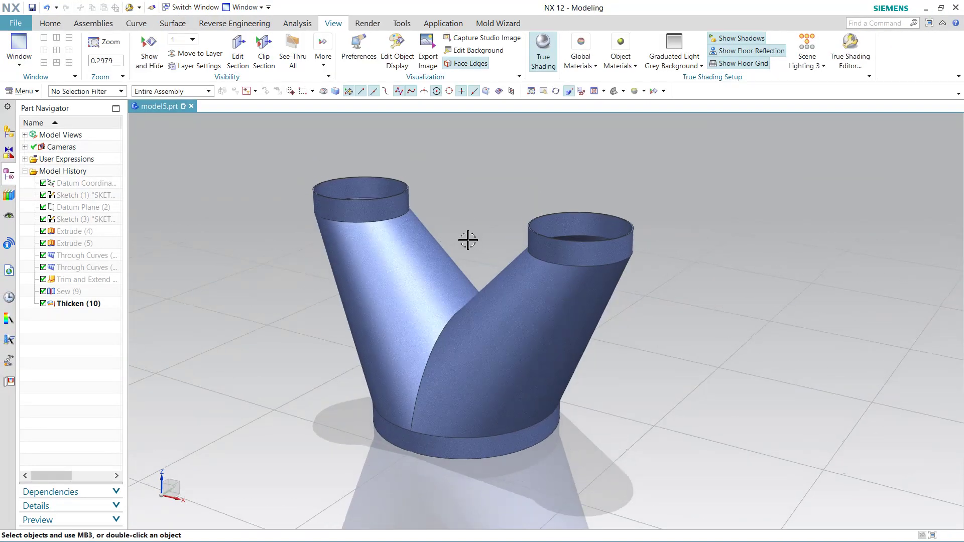